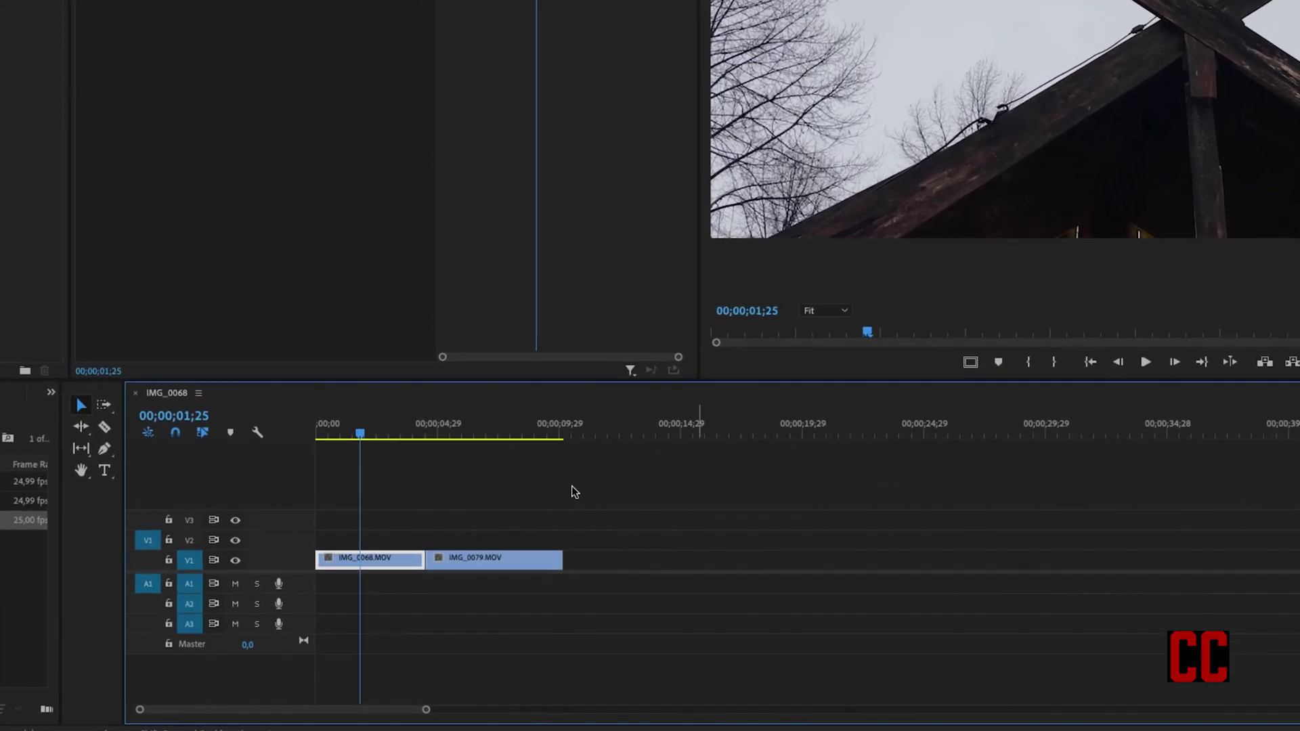
Scrub through both clips and park the playhead at 00;00;02;10 inside IMG_0068.MOV
{"action": "left_click_drag", "start_coordinate": [365, 389], "coordinate": [448, 433]}
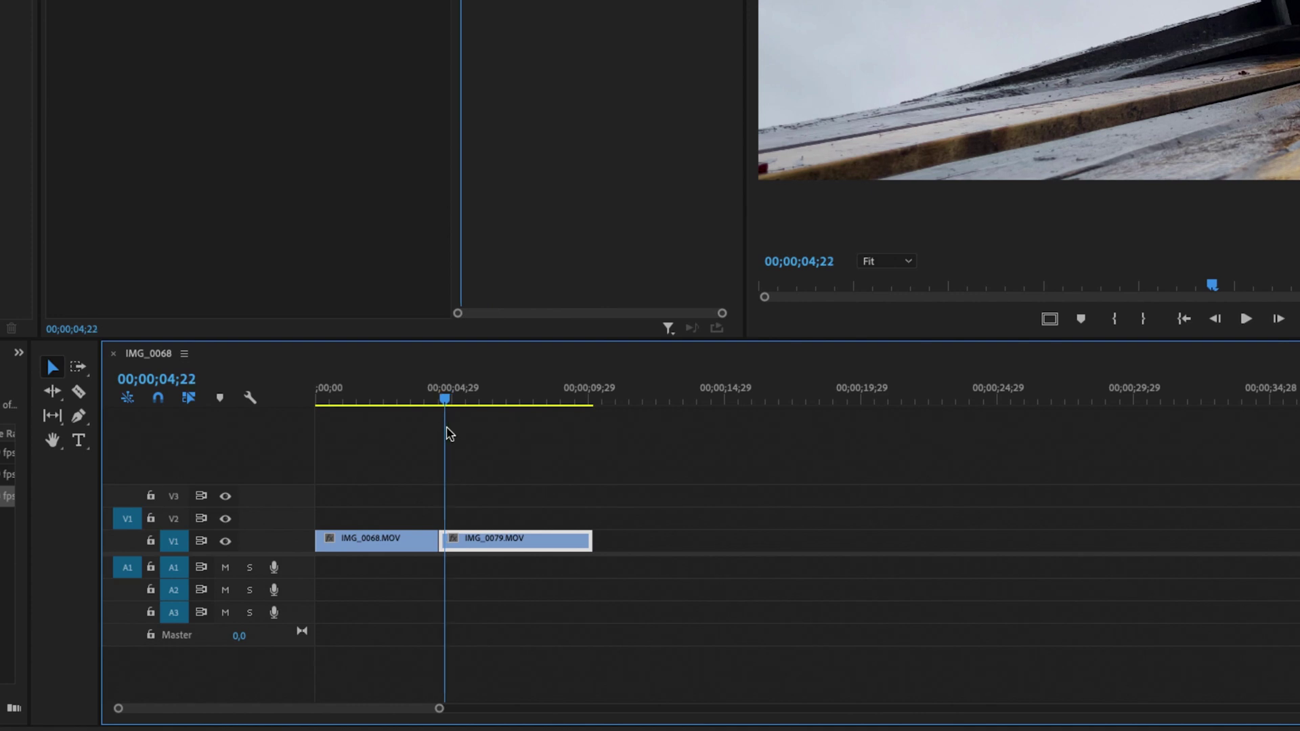
{"action": "left_click_drag", "start_coordinate": [448, 433], "coordinate": [382, 455]}
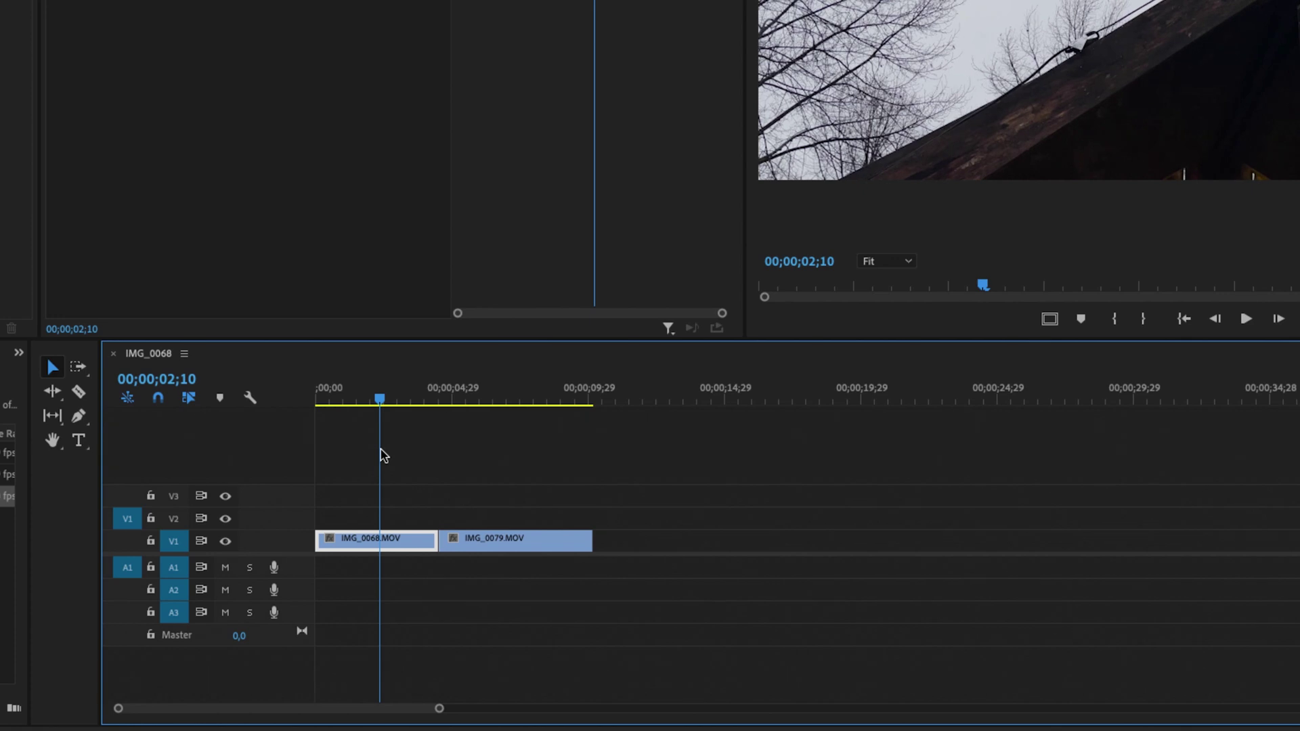
Drag IMG_0079.MOV from V1 up to V2 at the 02;10 playhead, then select IMG_0068.MOV
{"action": "left_click", "coordinate": [474, 547]}
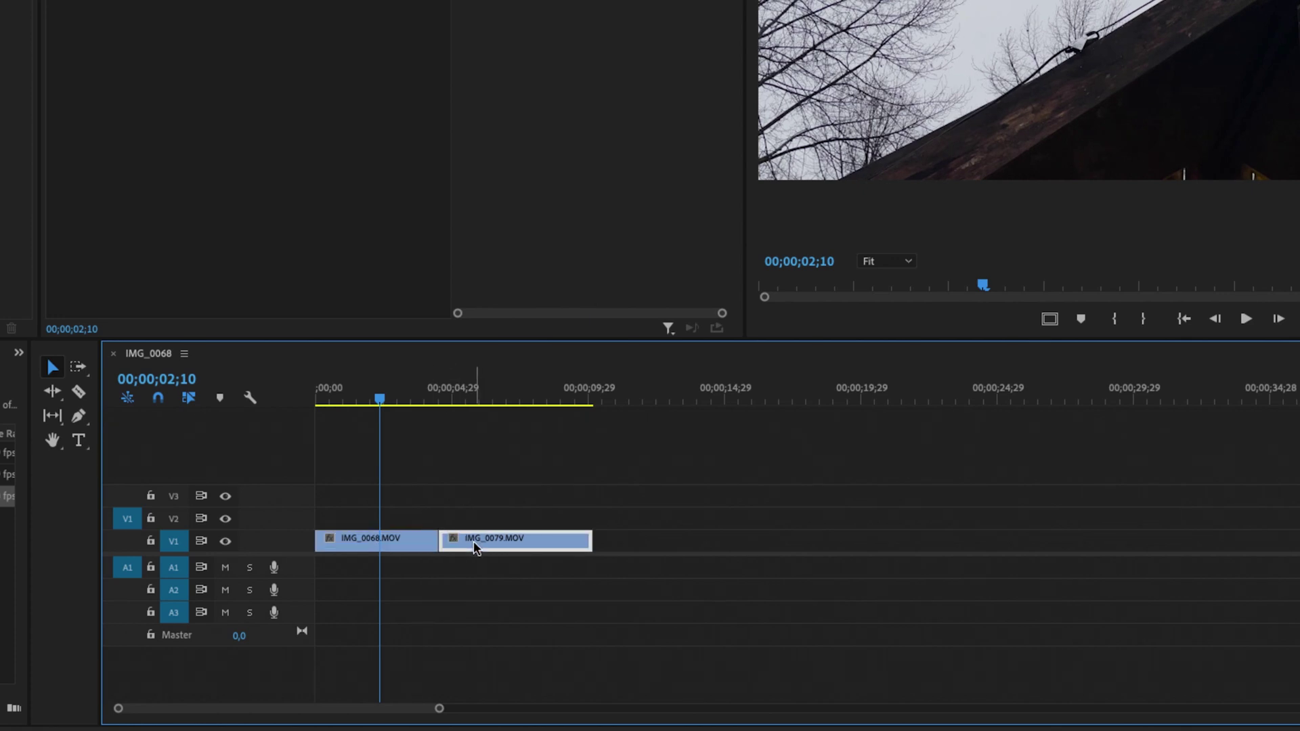
{"action": "left_click_drag", "start_coordinate": [475, 547], "coordinate": [421, 517]}
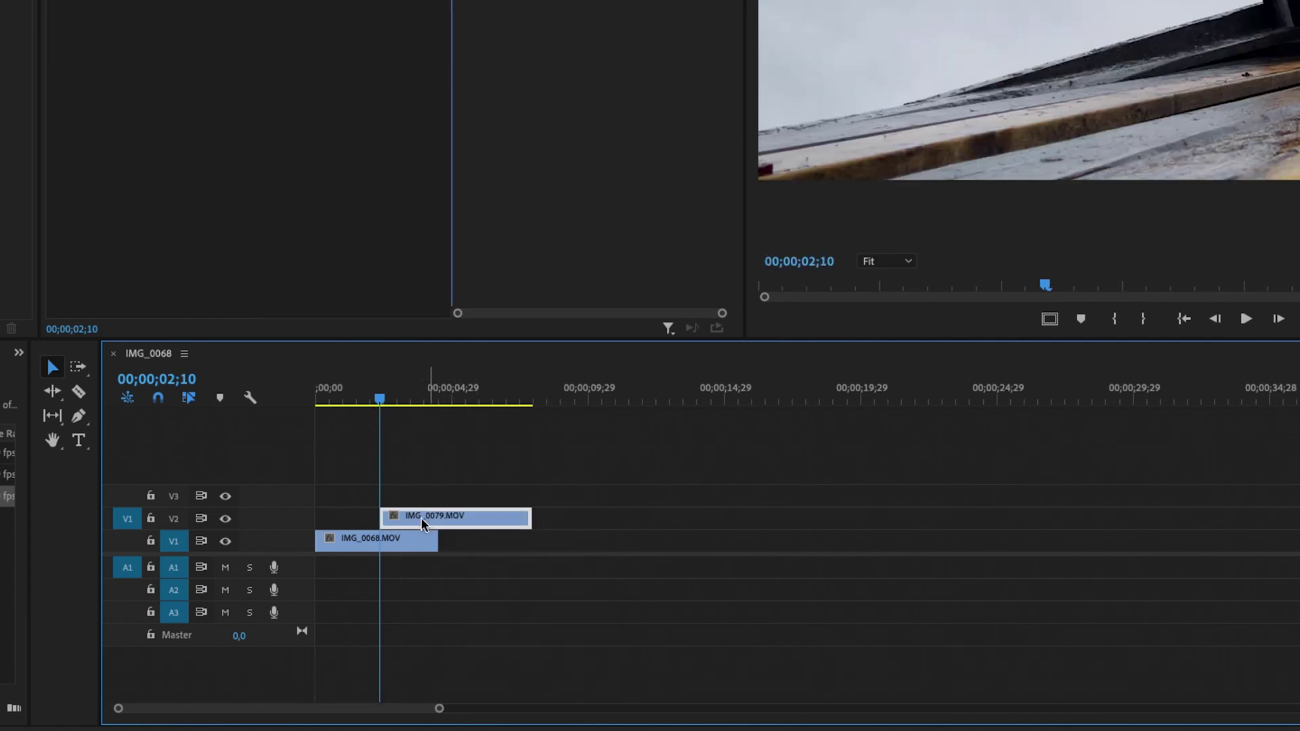
{"action": "left_click", "coordinate": [401, 550]}
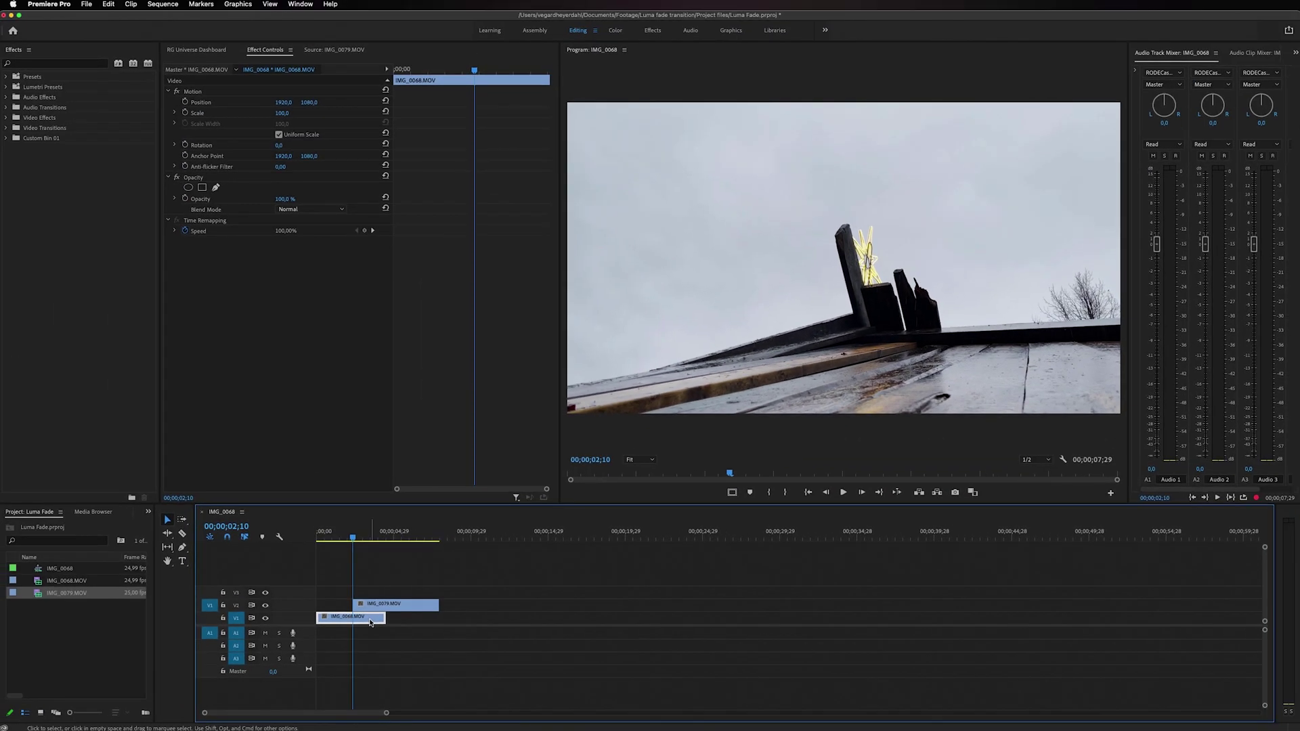
{"action": "left_click", "coordinate": [334, 407]}
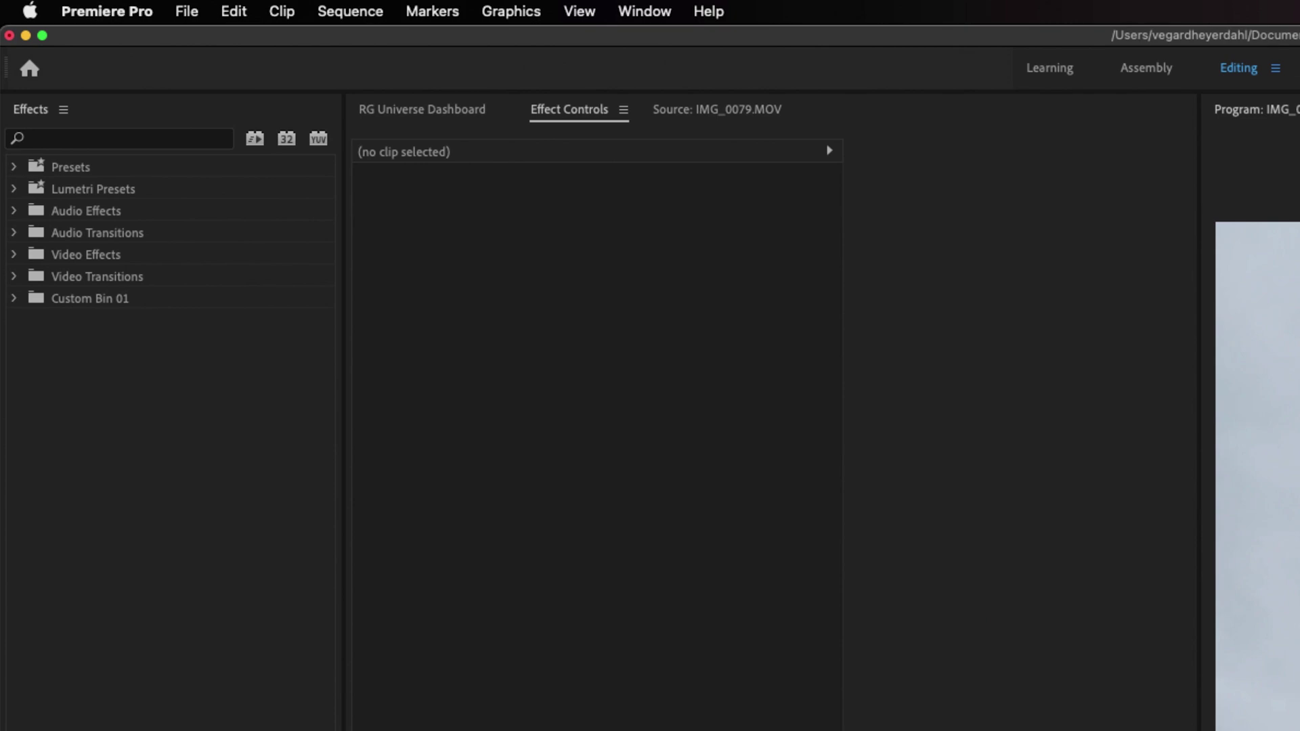
{"action": "left_click", "coordinate": [102, 137]}
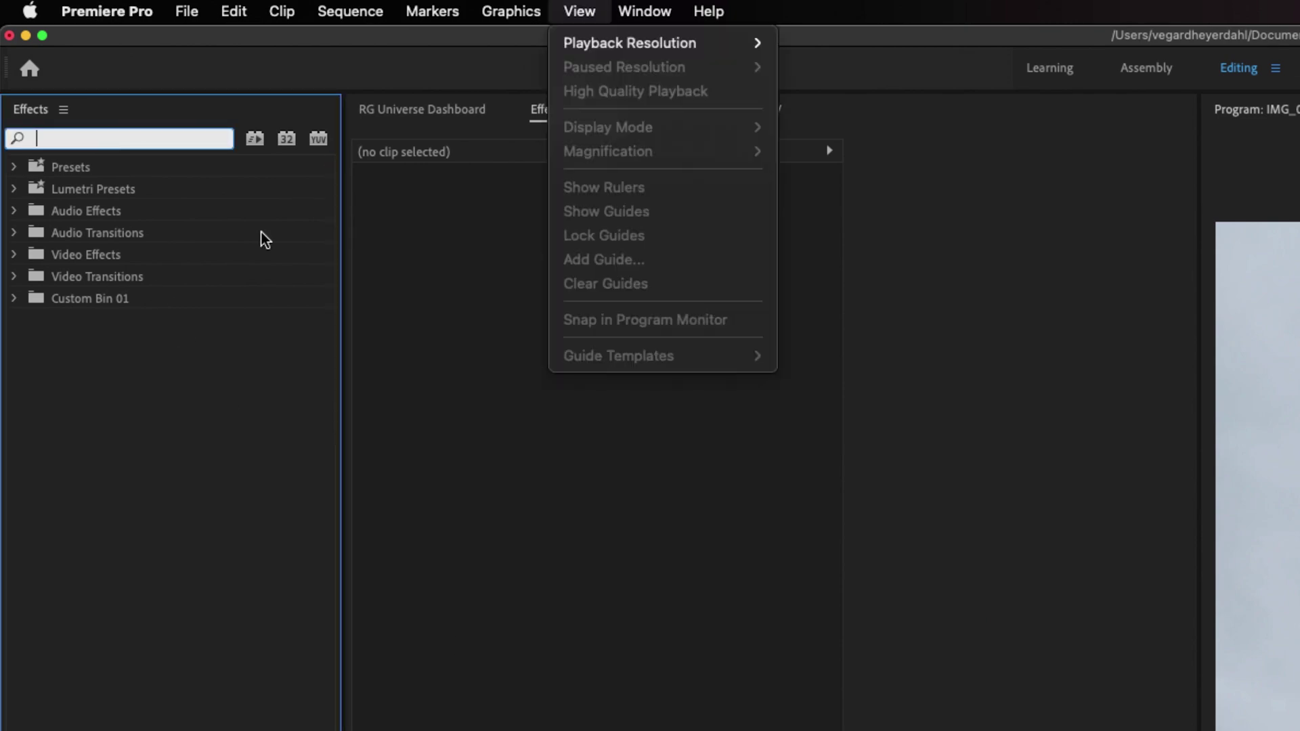
{"action": "key", "text": "Escape"}
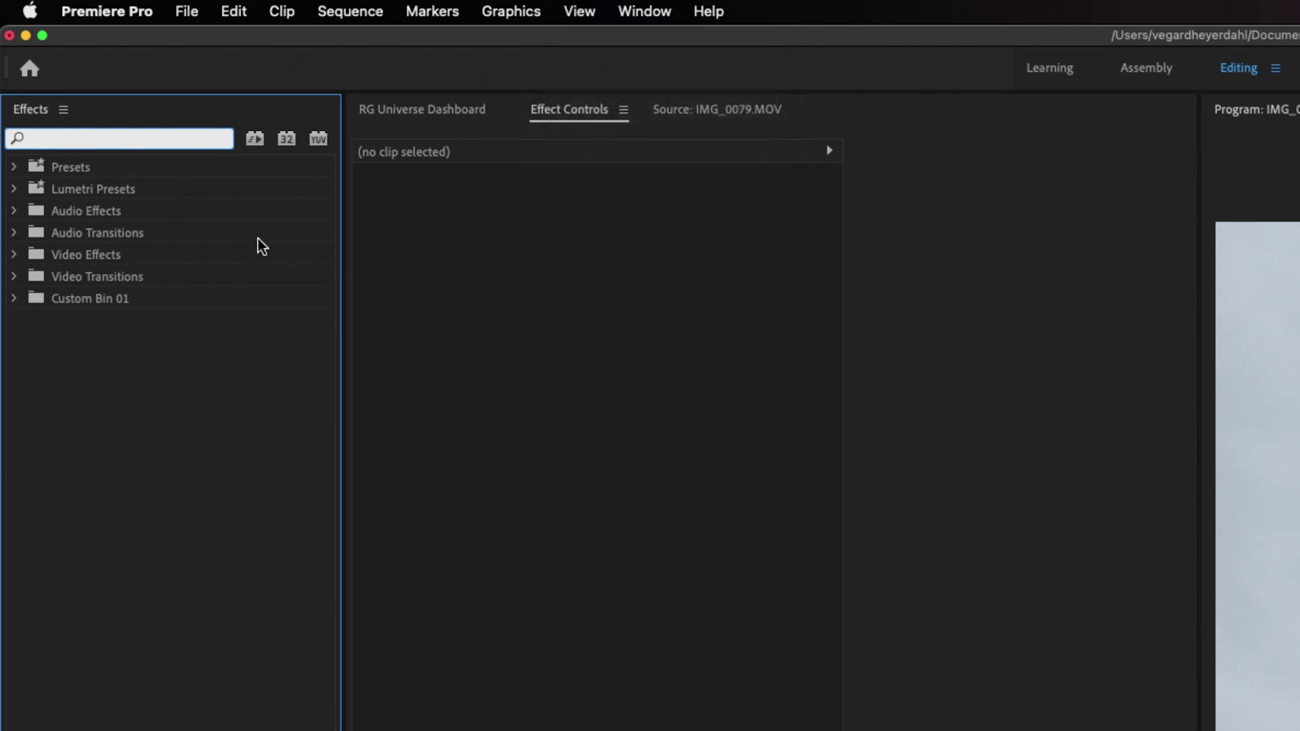
{"action": "left_click", "coordinate": [639, 13]}
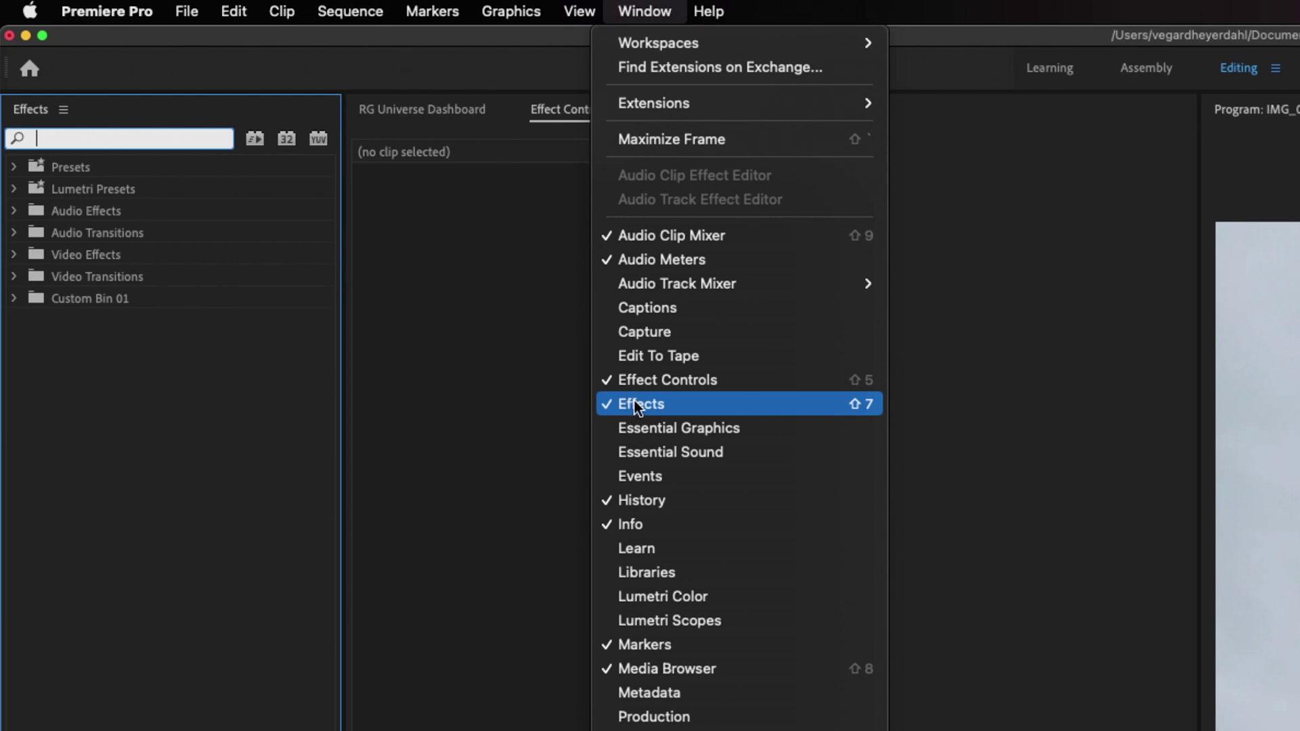
{"action": "key", "text": "Escape"}
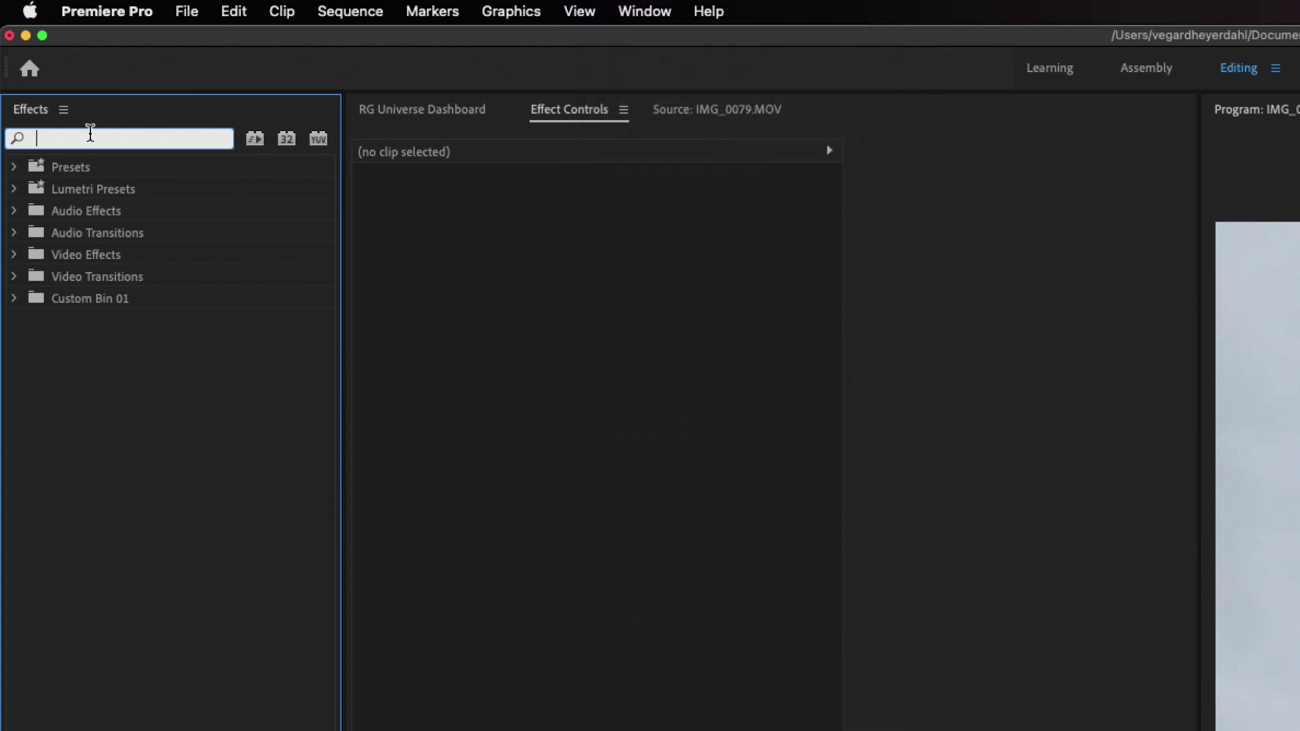
Search Effects for 'gradien' and drag Transition > Gradient Wipe onto IMG_0079.MOV on V2
{"action": "type", "text": "gradien"}
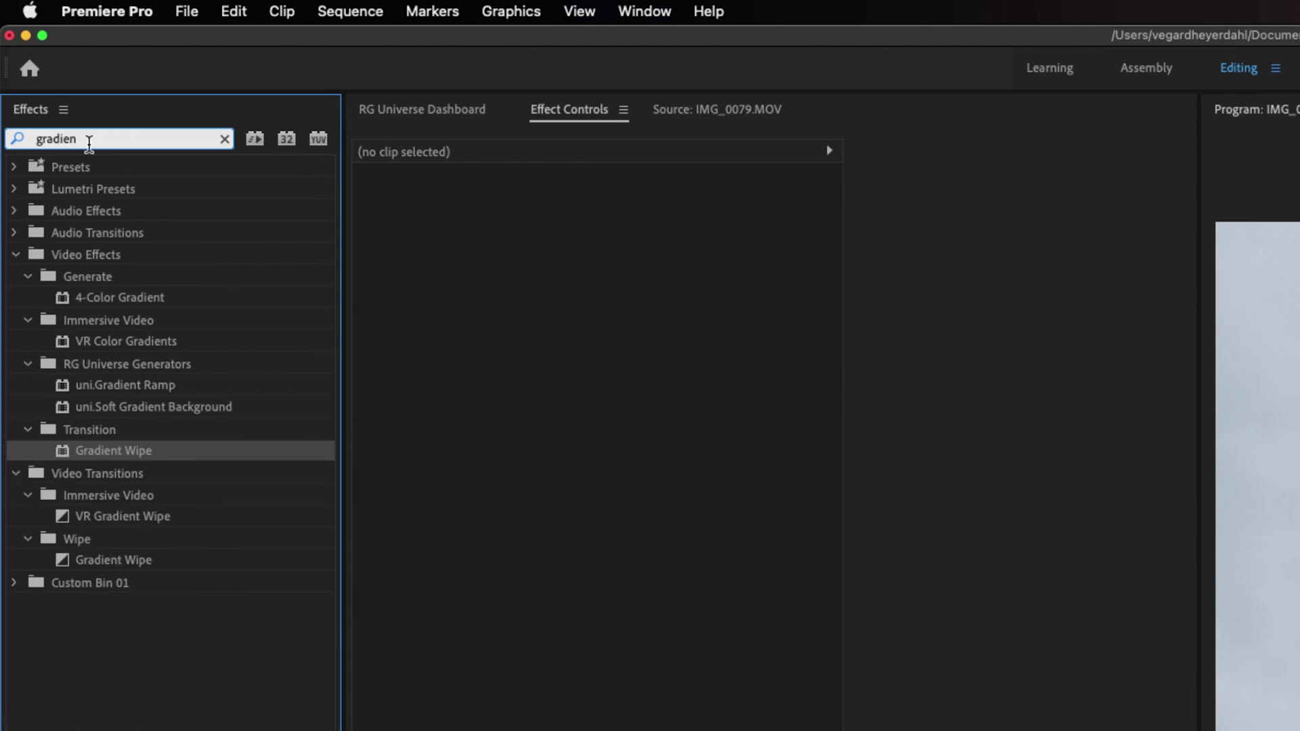
{"action": "left_click", "coordinate": [111, 429]}
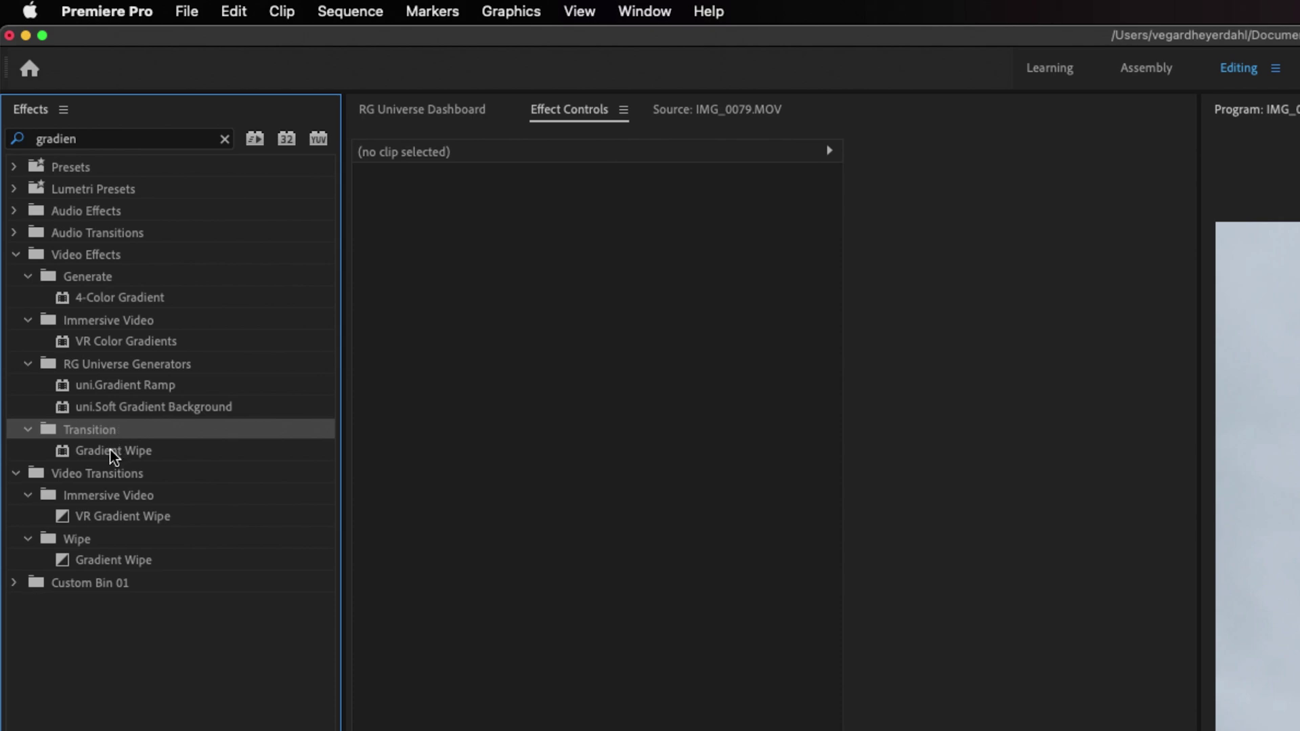
{"action": "left_click", "coordinate": [111, 451]}
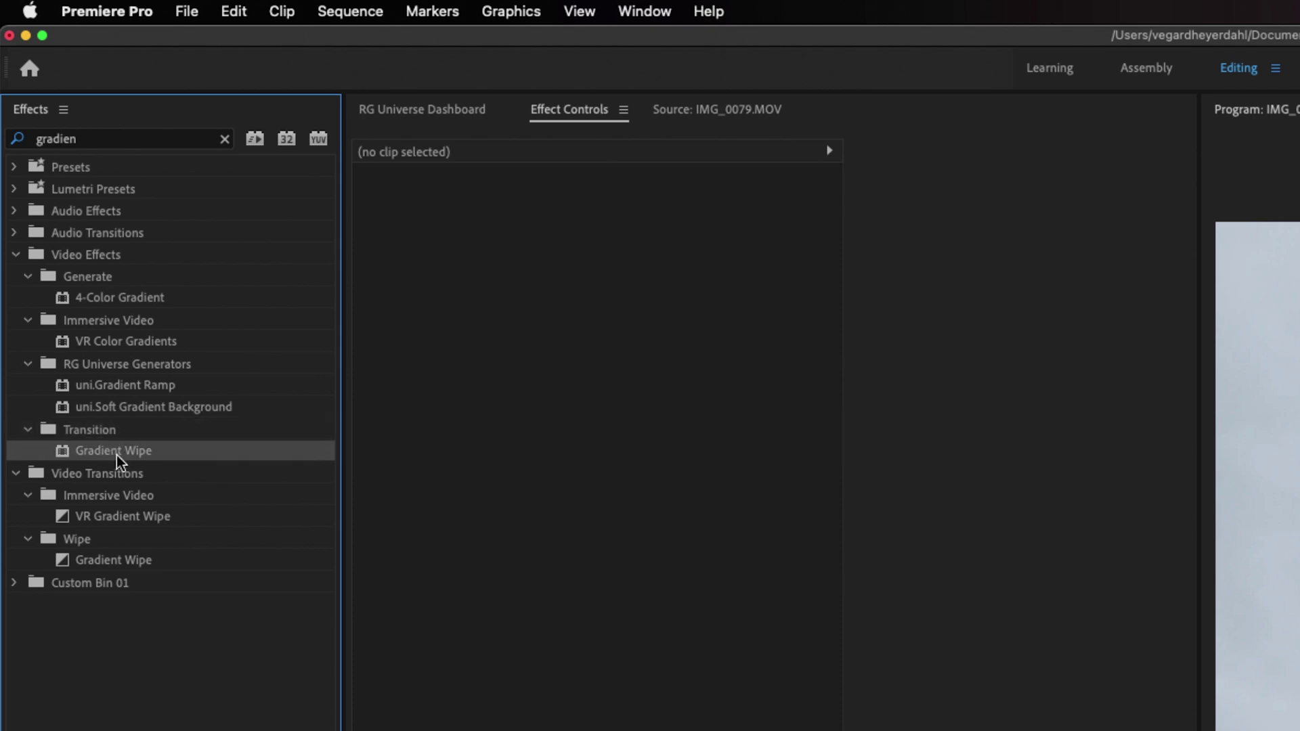
{"action": "left_click_drag", "start_coordinate": [117, 455], "coordinate": [554, 596]}
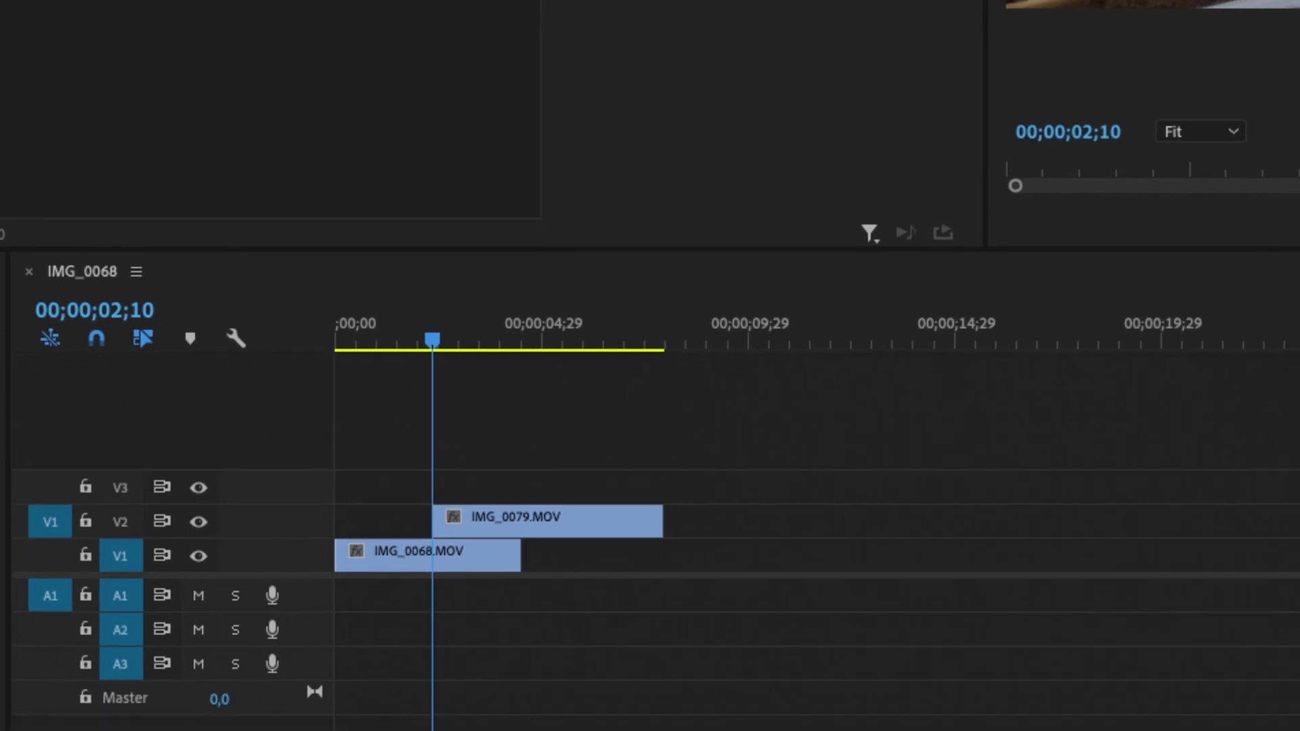
{"action": "left_click_drag", "start_coordinate": [181, 26], "coordinate": [481, 508]}
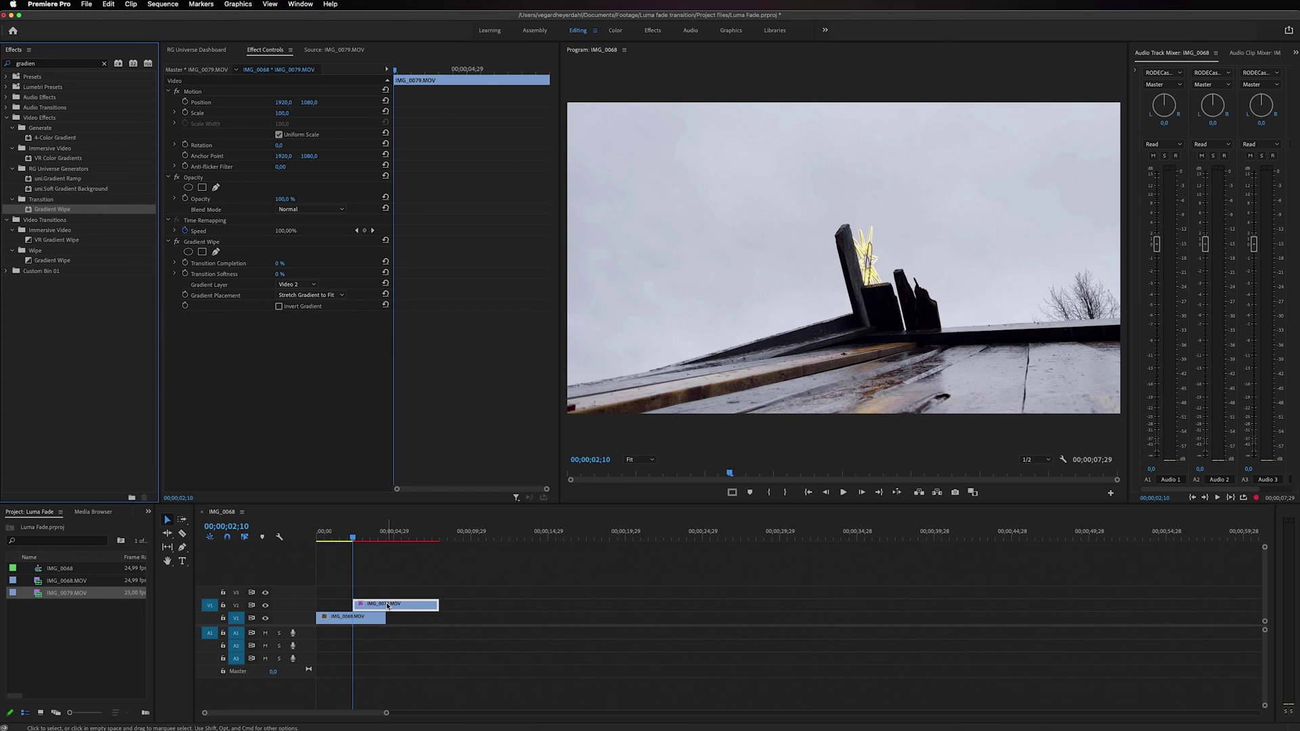
In IMG_0079.MOV's Gradient Wipe settings, use Video 2 as gradient layer and enable Invert Gradient
{"action": "left_click", "coordinate": [387, 607]}
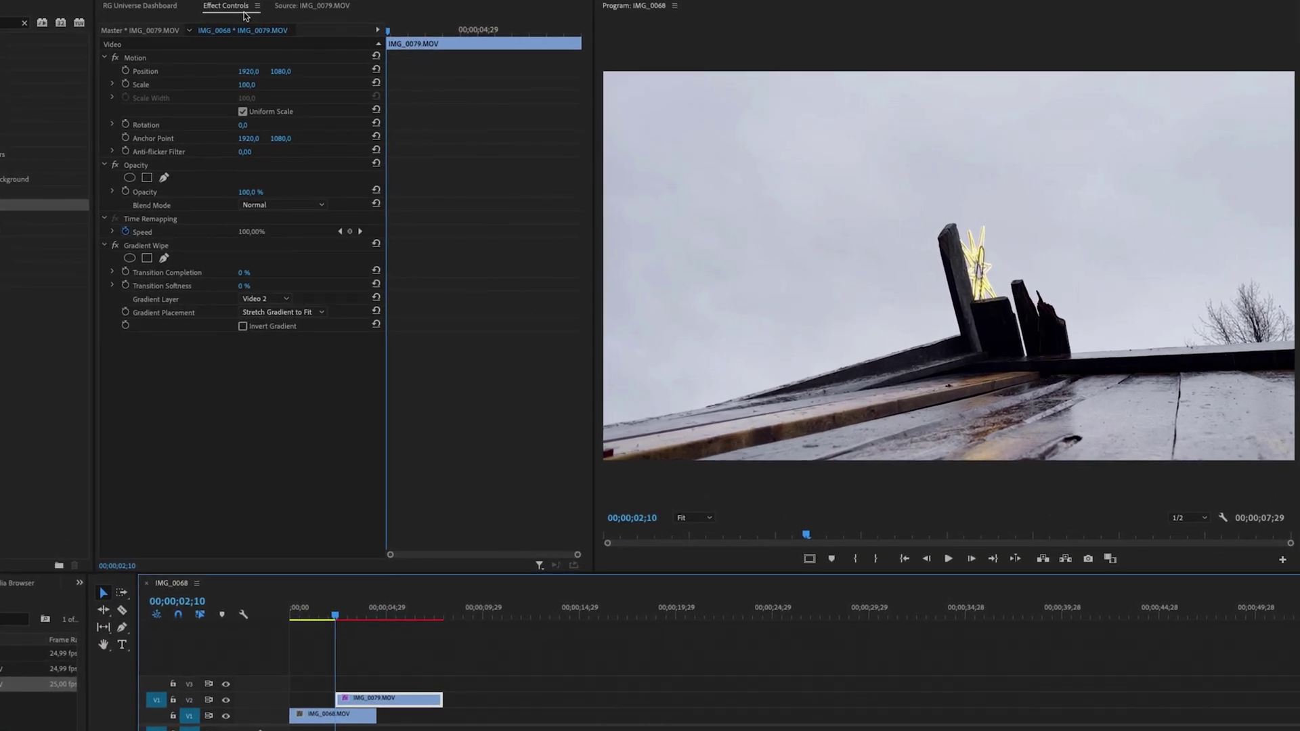
{"action": "left_click", "coordinate": [143, 250]}
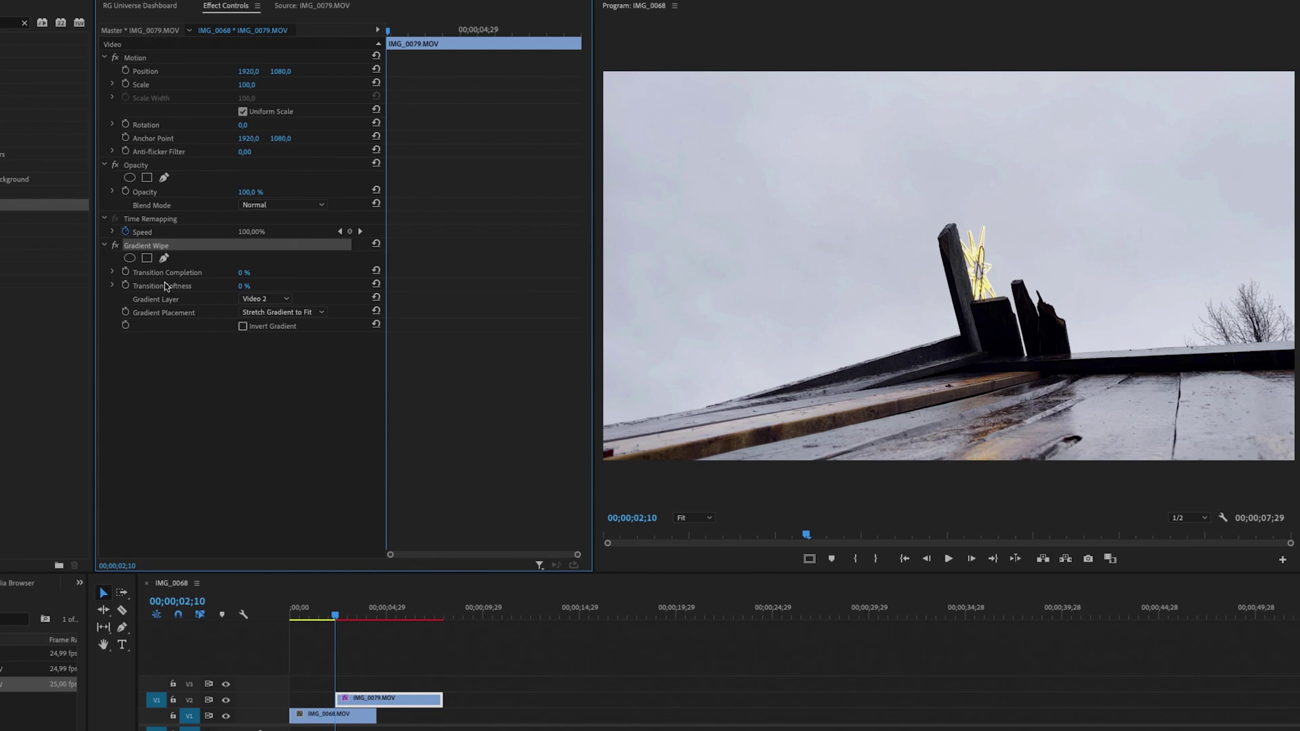
{"action": "left_click", "coordinate": [166, 274]}
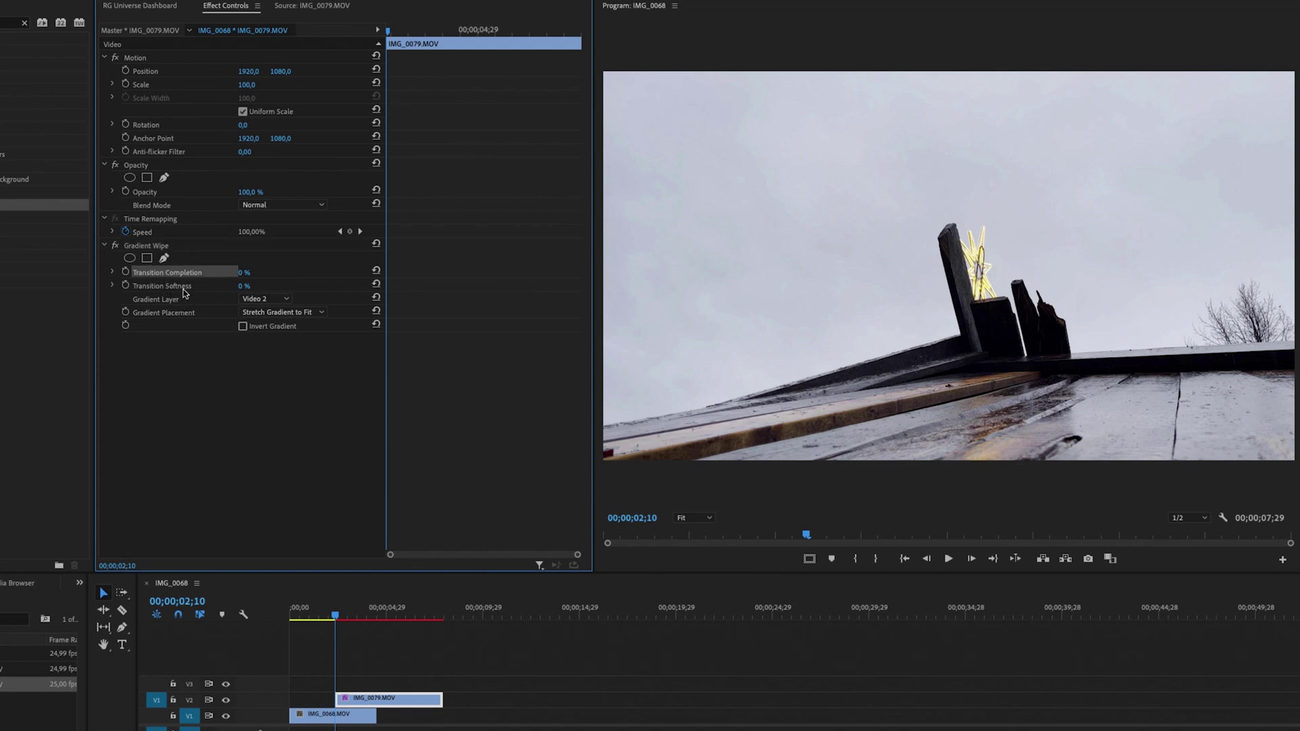
{"action": "left_click", "coordinate": [187, 291]}
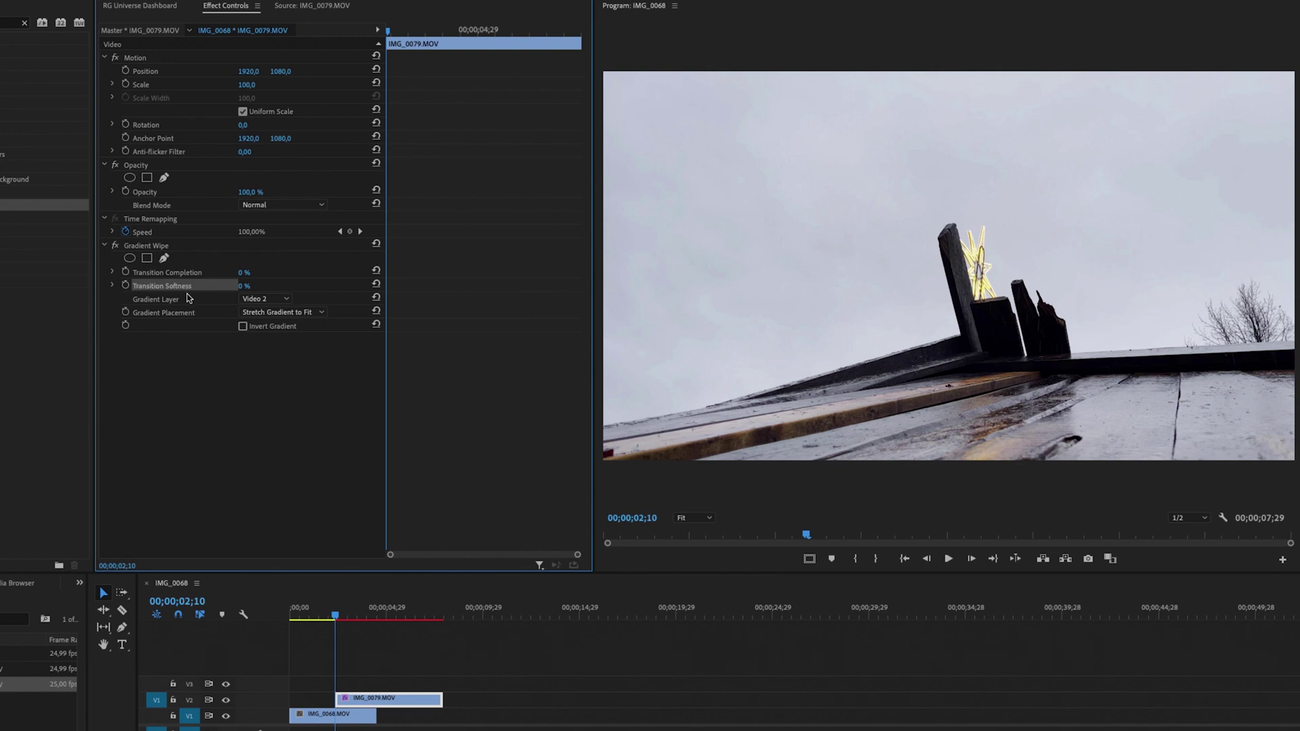
{"action": "left_click", "coordinate": [178, 307]}
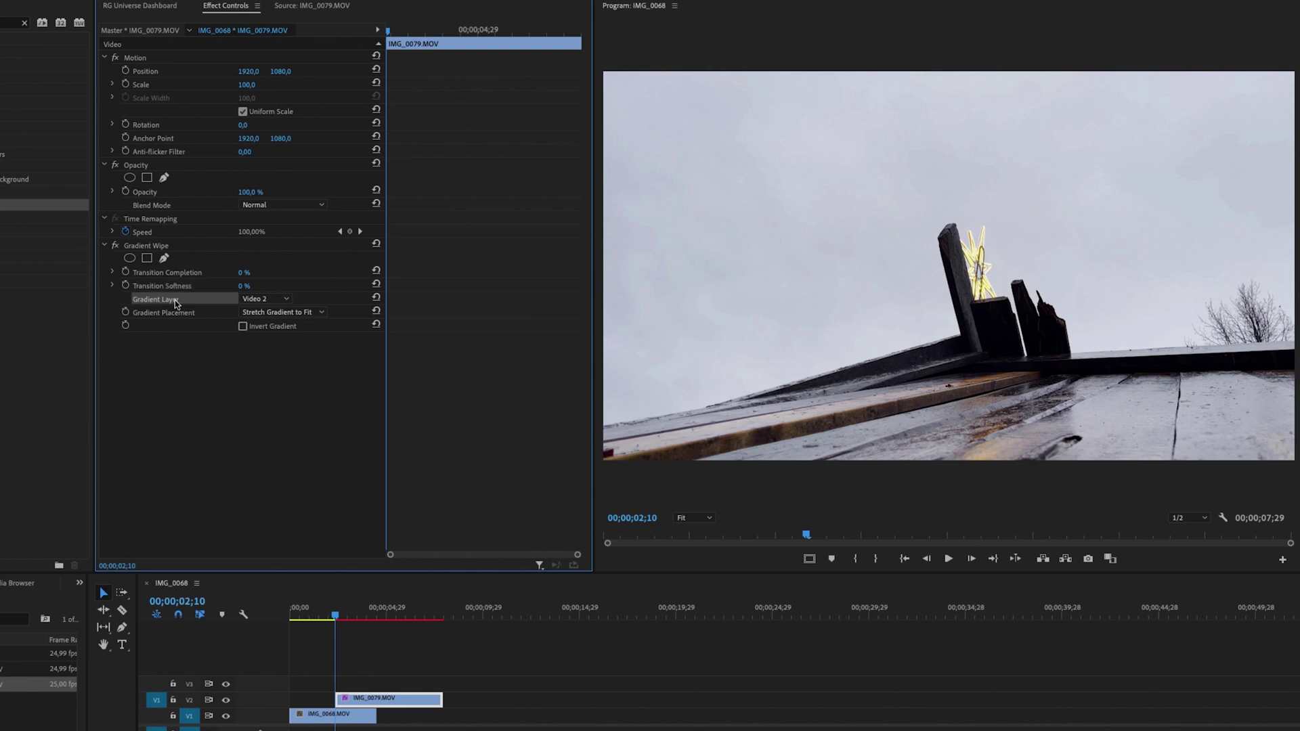
{"action": "left_click", "coordinate": [247, 330]}
Add a Transition Completion keyframe at 100% at 00;00;02;10
{"action": "mouse_move", "coordinate": [403, 30]}
{"action": "left_mouse_down"}
{"action": "mouse_move", "coordinate": [416, 31]}
{"action": "mouse_move", "coordinate": [383, 34]}
{"action": "left_mouse_up"}
{"action": "left_click", "coordinate": [126, 273]}
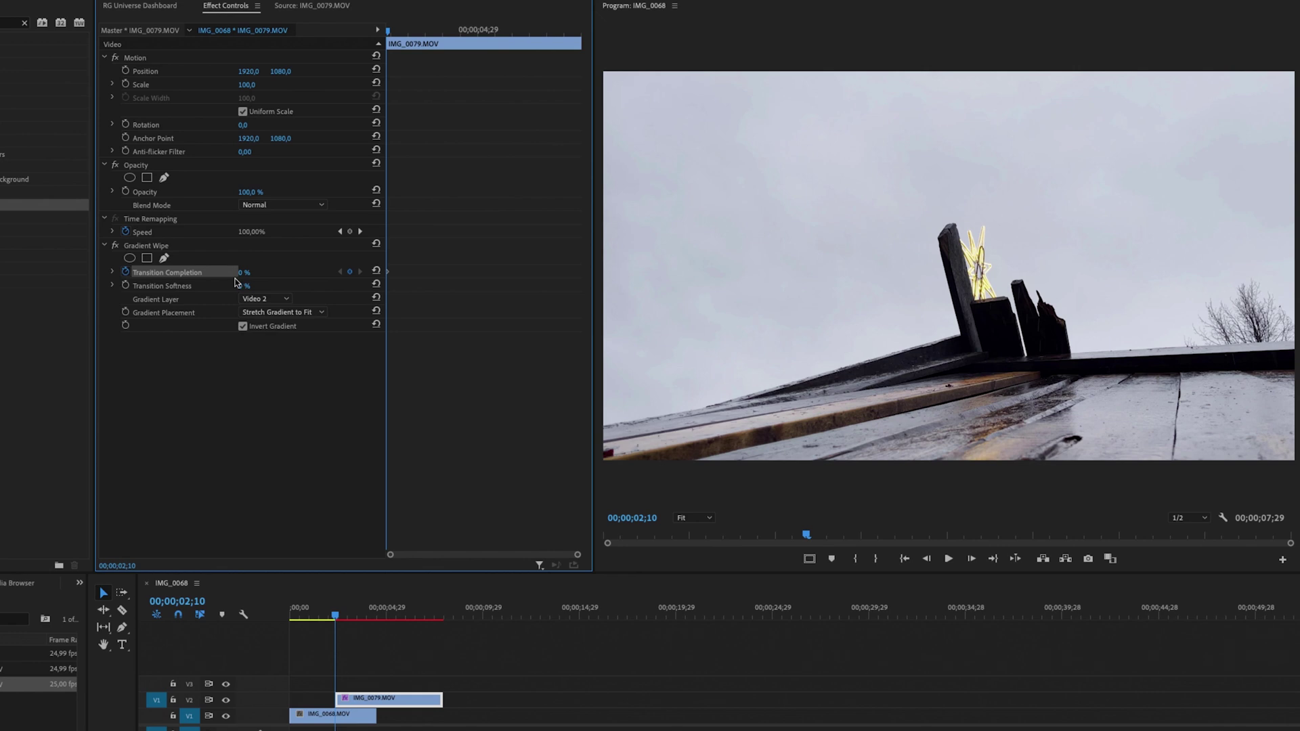
{"action": "left_click_drag", "start_coordinate": [238, 274], "coordinate": [256, 272]}
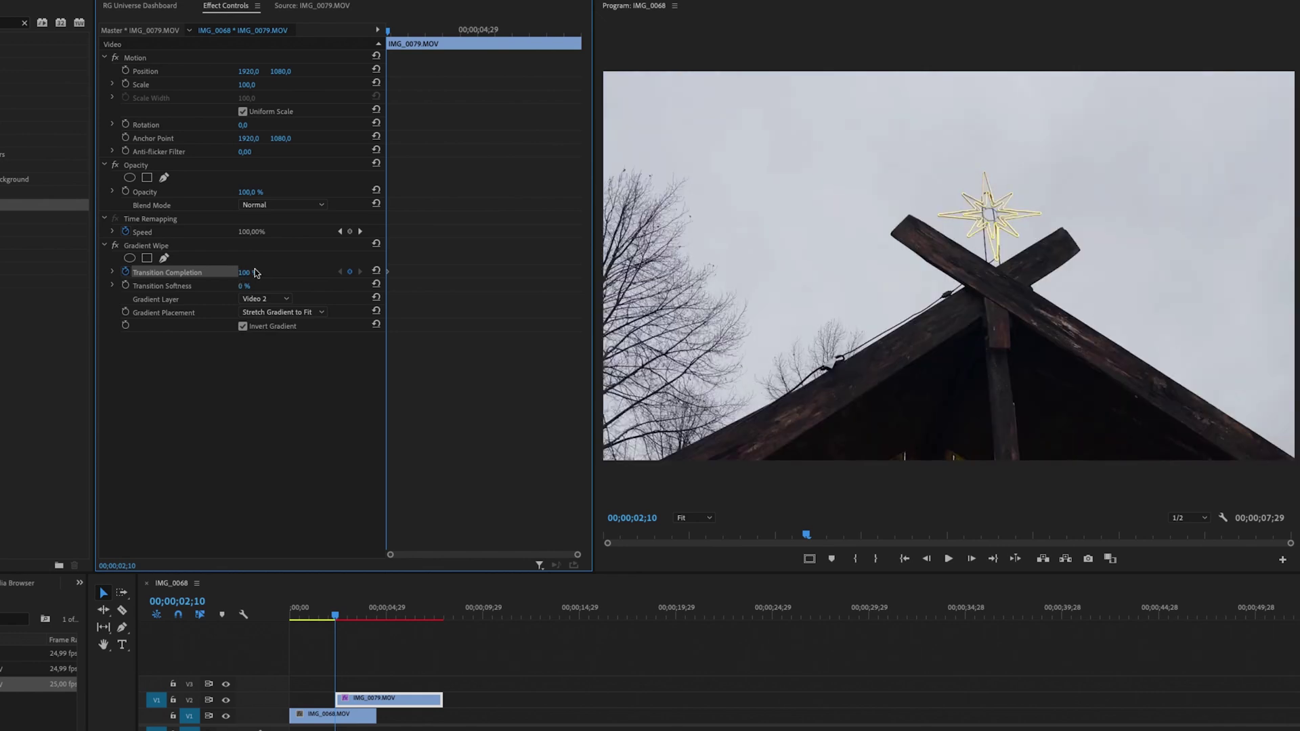
Move to 00;00;04;01 and set Transition Completion to 0%
{"action": "left_click", "coordinate": [390, 30]}
{"action": "left_click_drag", "start_coordinate": [390, 30], "coordinate": [447, 47]}
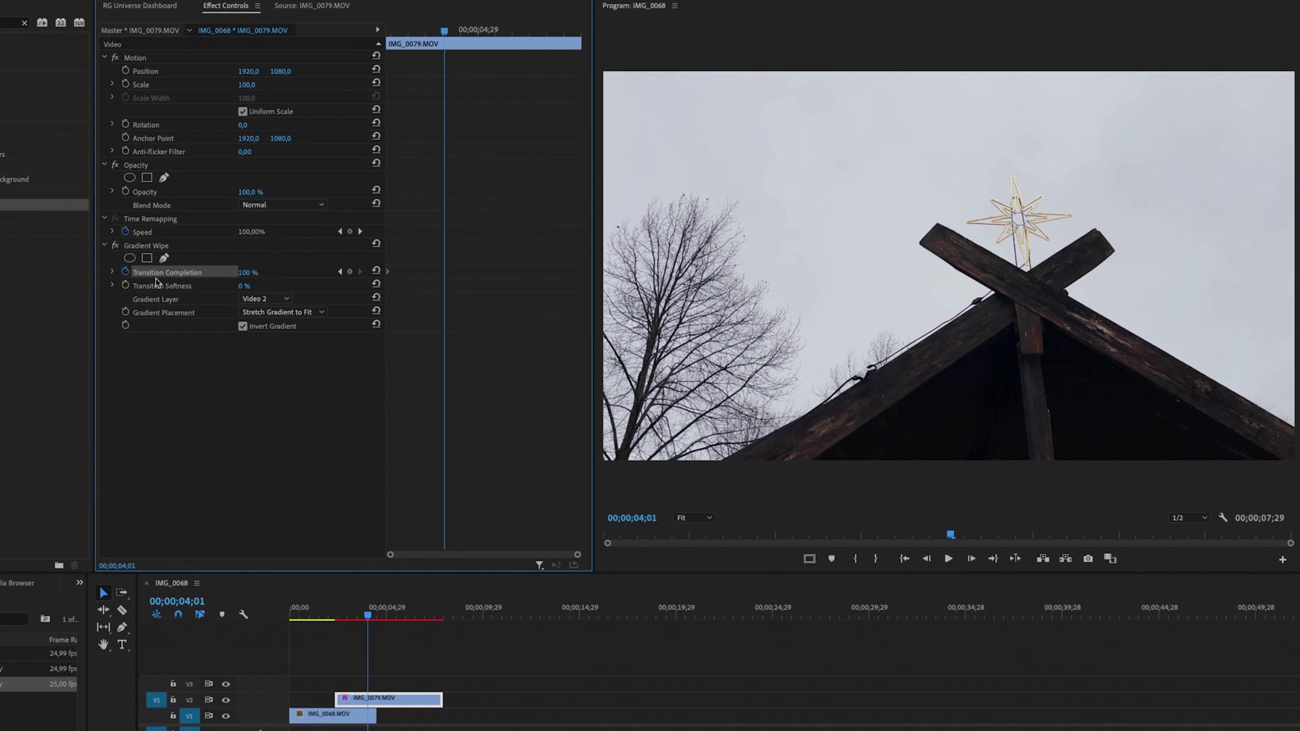
{"action": "left_click_drag", "start_coordinate": [255, 272], "coordinate": [196, 272]}
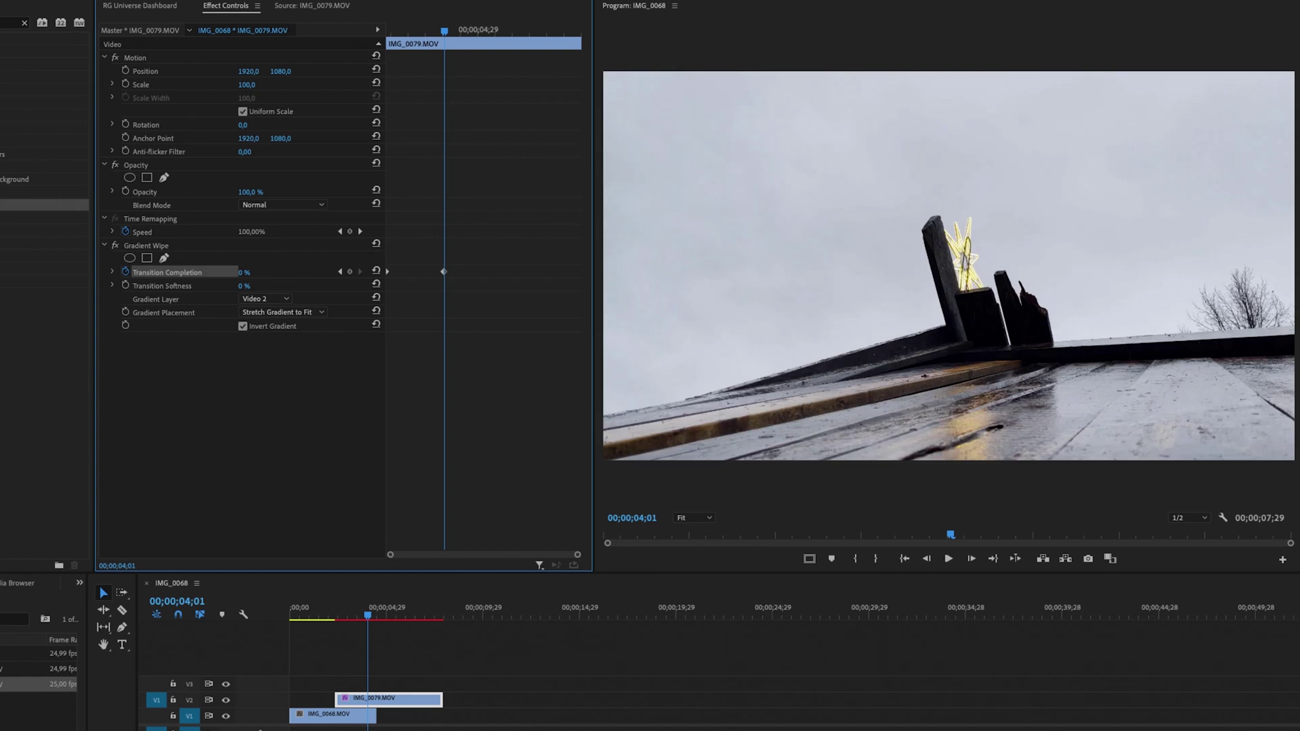
Mark an In point at 02;04 and an Out point at 05;08 around the transition
{"action": "left_click", "coordinate": [331, 610]}
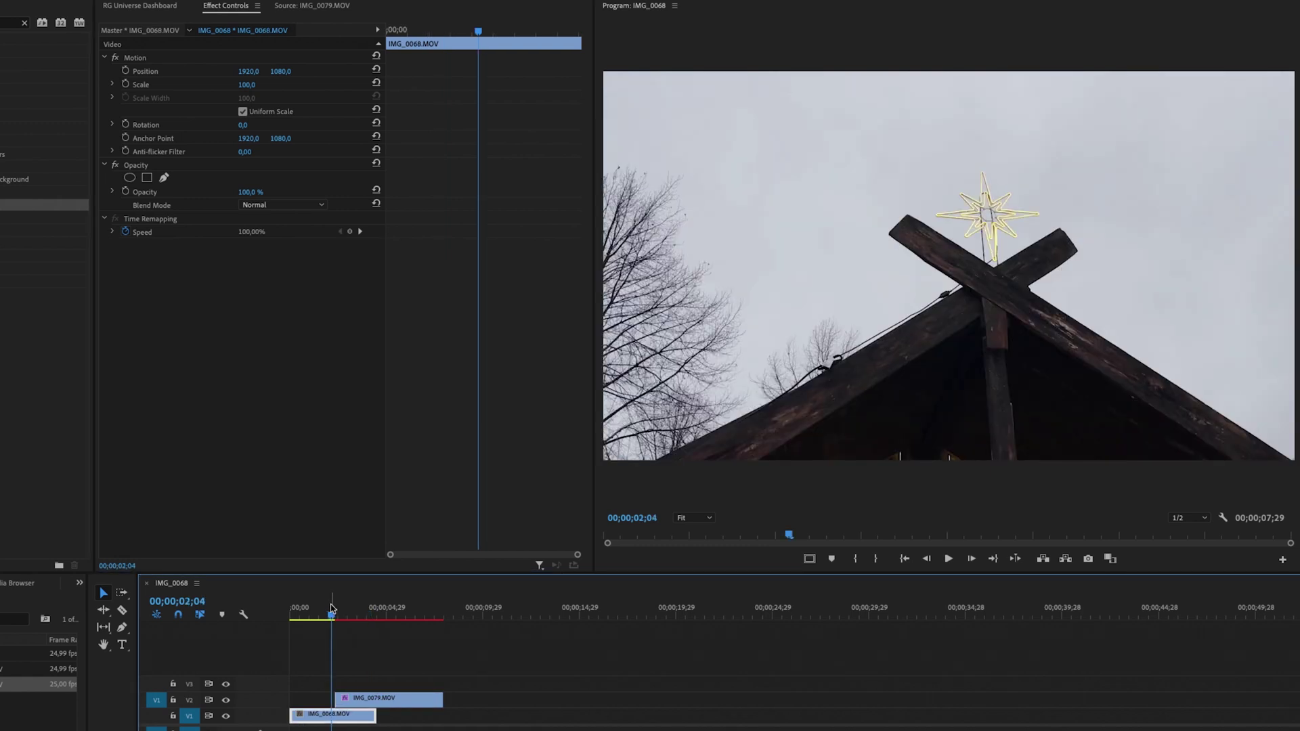
{"action": "key", "text": "i"}
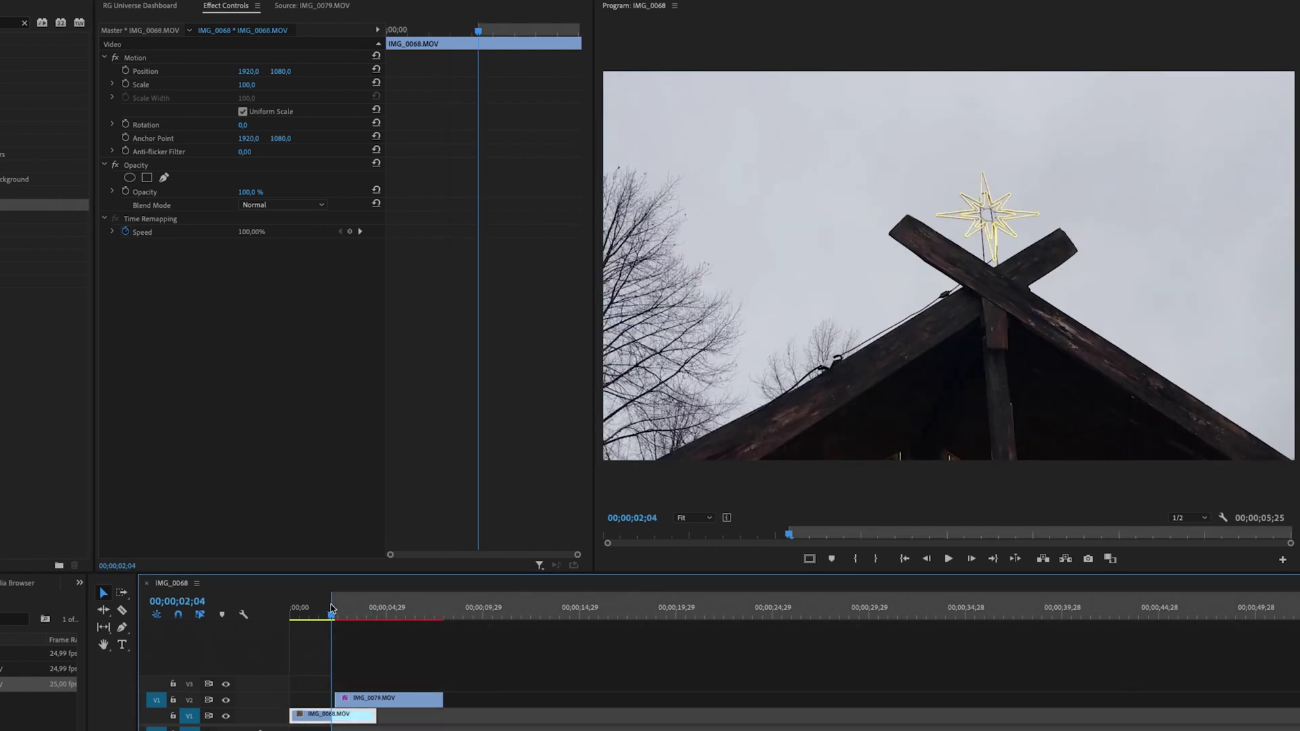
{"action": "left_click", "coordinate": [393, 617]}
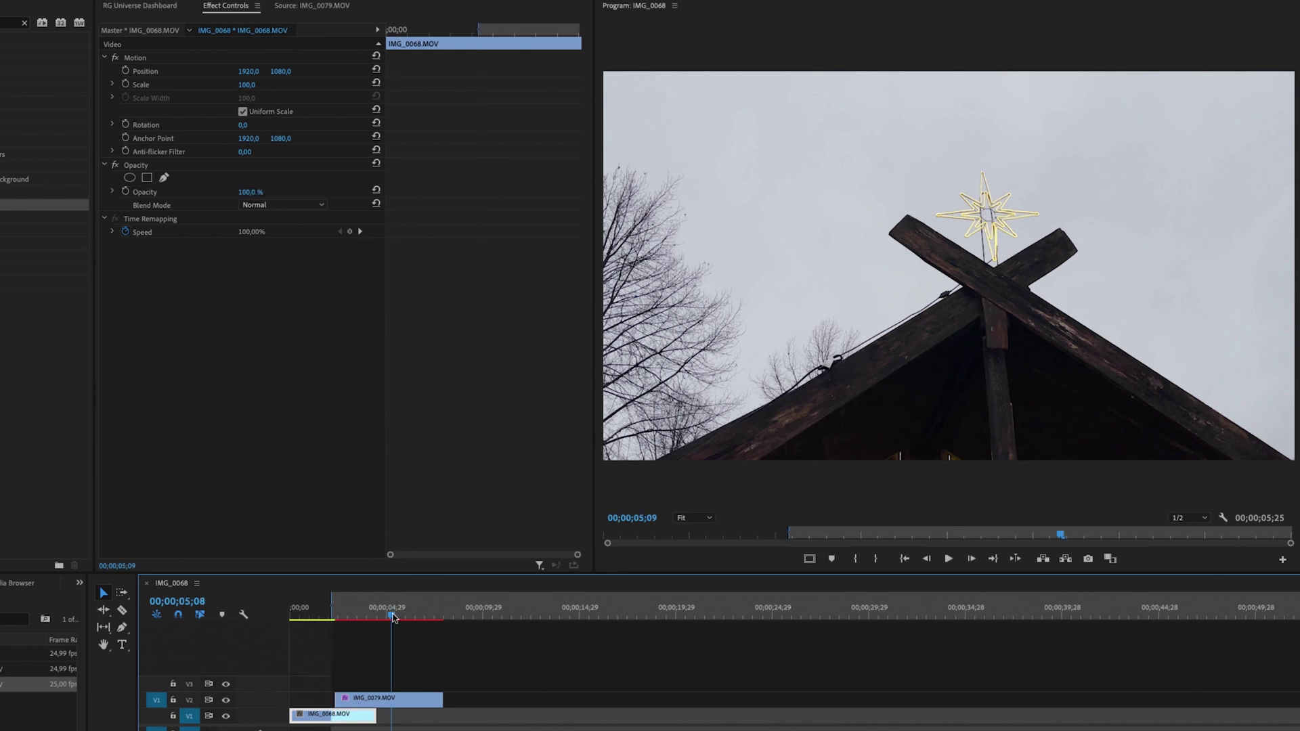
{"action": "key", "text": "o"}
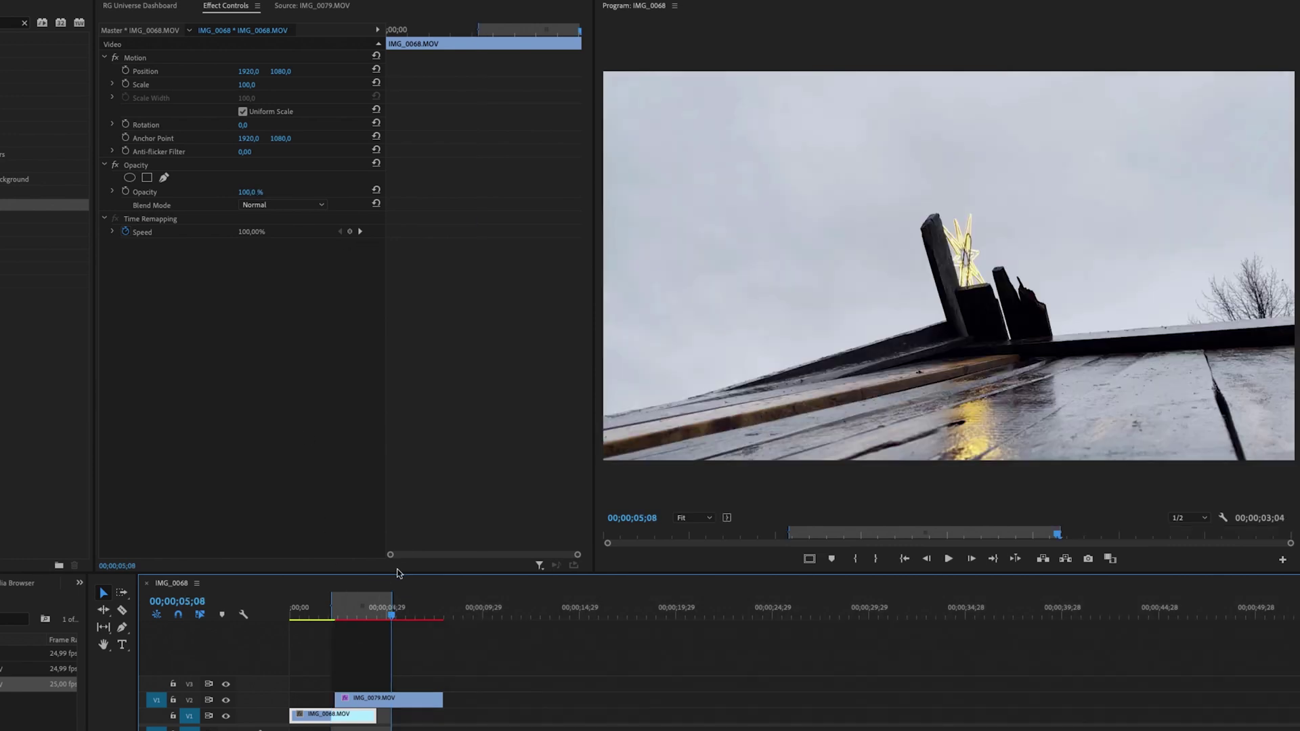
Start rendering the marked range, cancel it, and play the transition from before it
{"action": "key", "text": "Return"}
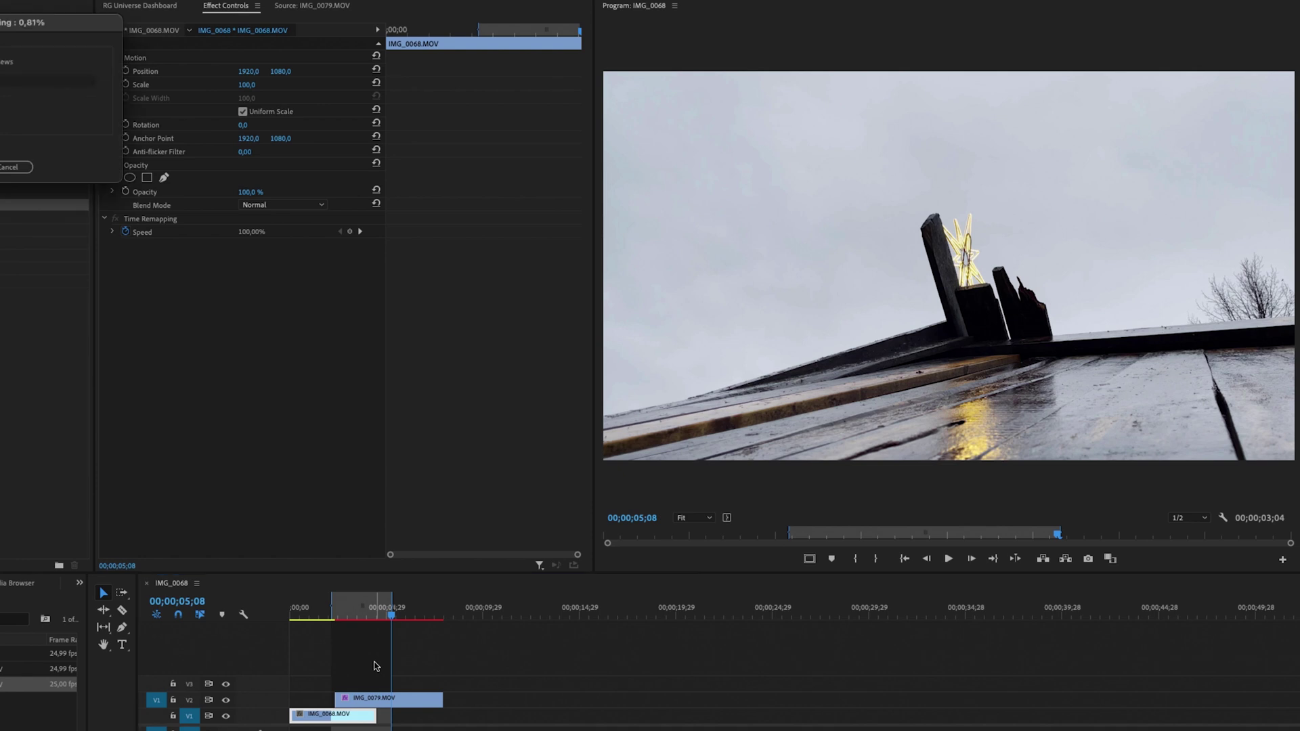
{"action": "key", "text": "Escape"}
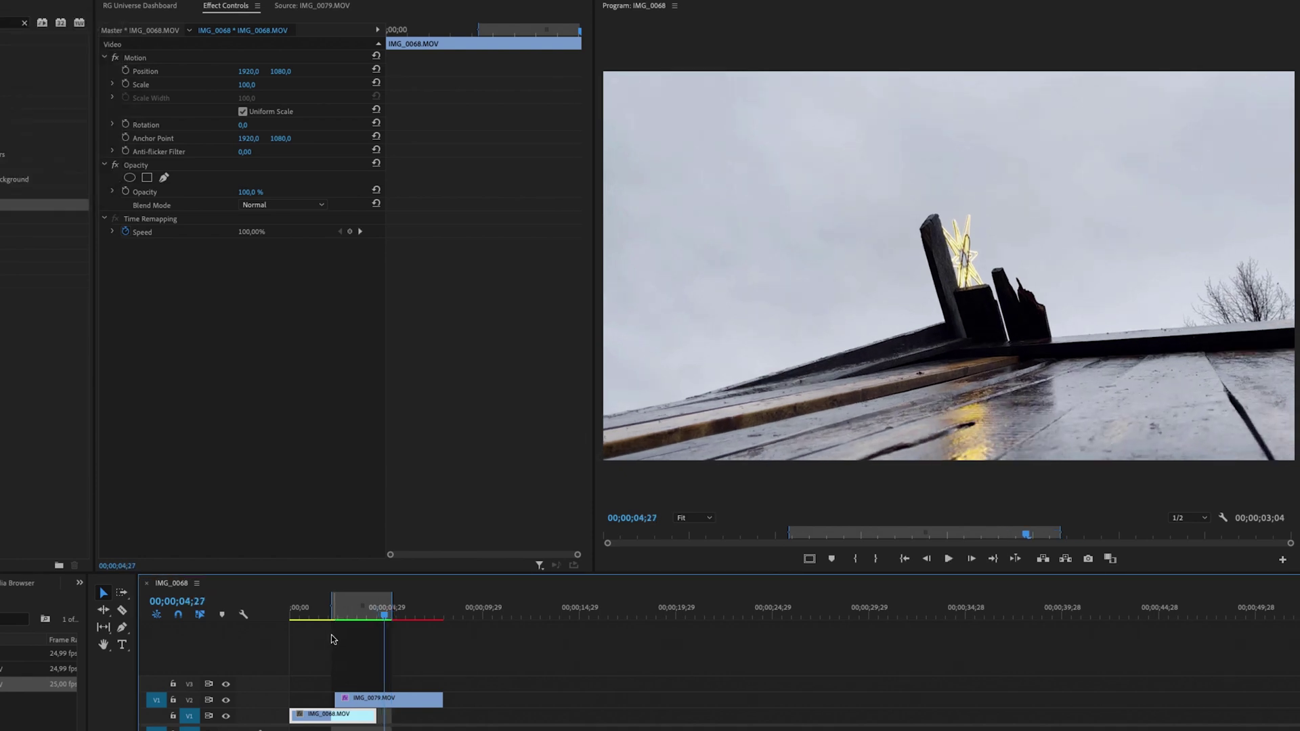
{"action": "left_click", "coordinate": [319, 613]}
{"action": "key", "text": "space"}
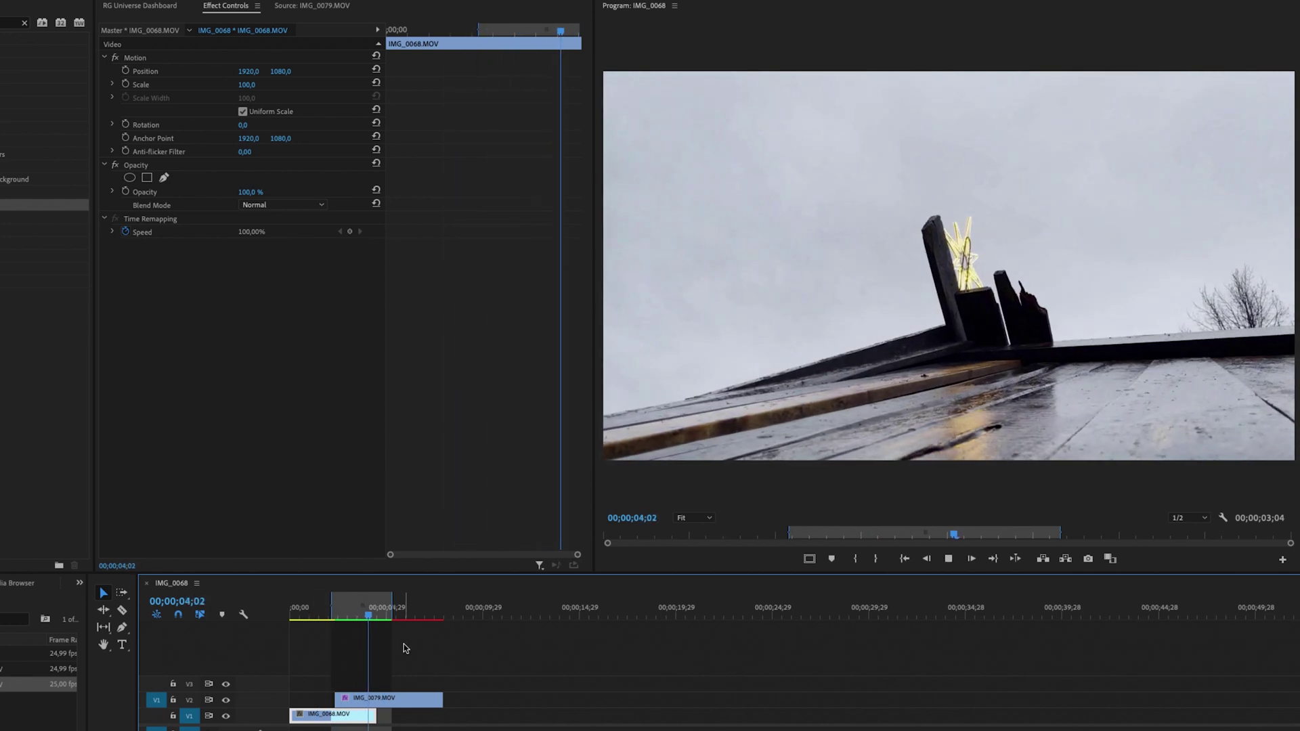
Drag the V2 clip's 0% Transition Completion keyframe earlier and replay the shortened wipe
{"action": "key", "text": "space"}
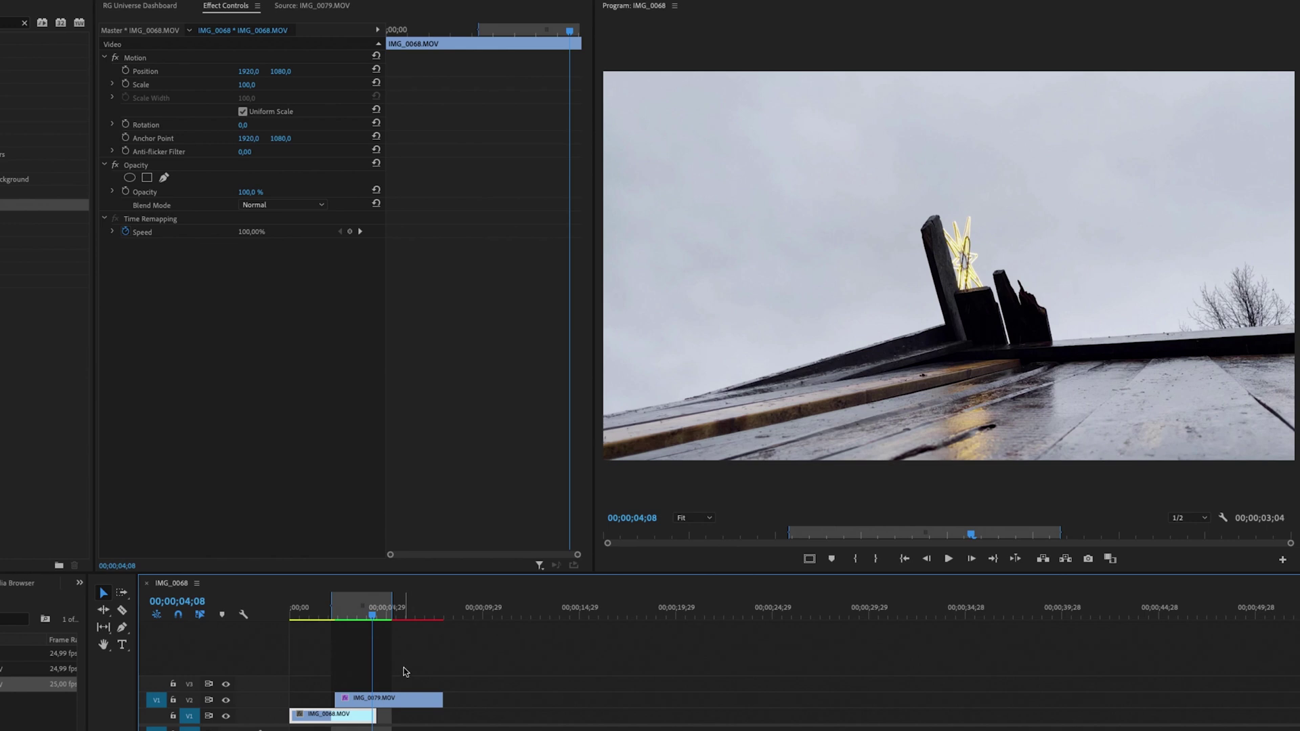
{"action": "left_click", "coordinate": [396, 701]}
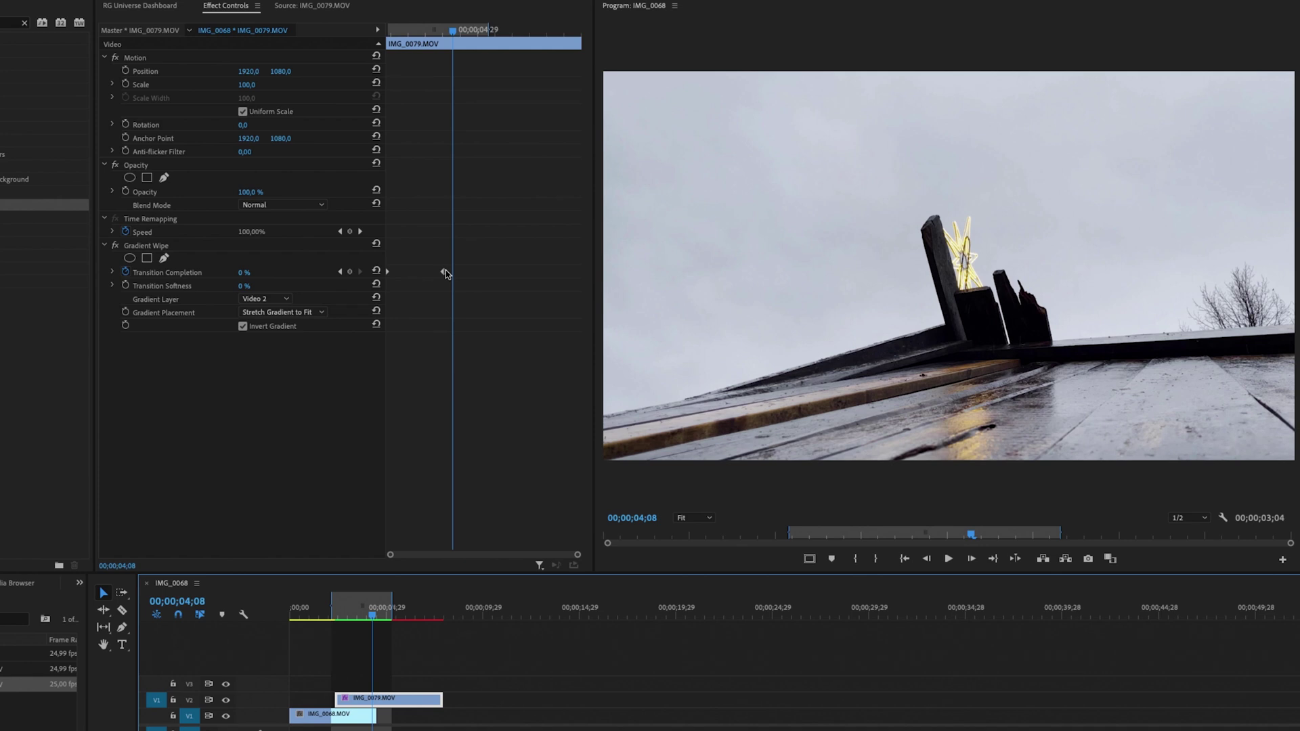
{"action": "left_click_drag", "start_coordinate": [445, 272], "coordinate": [407, 276]}
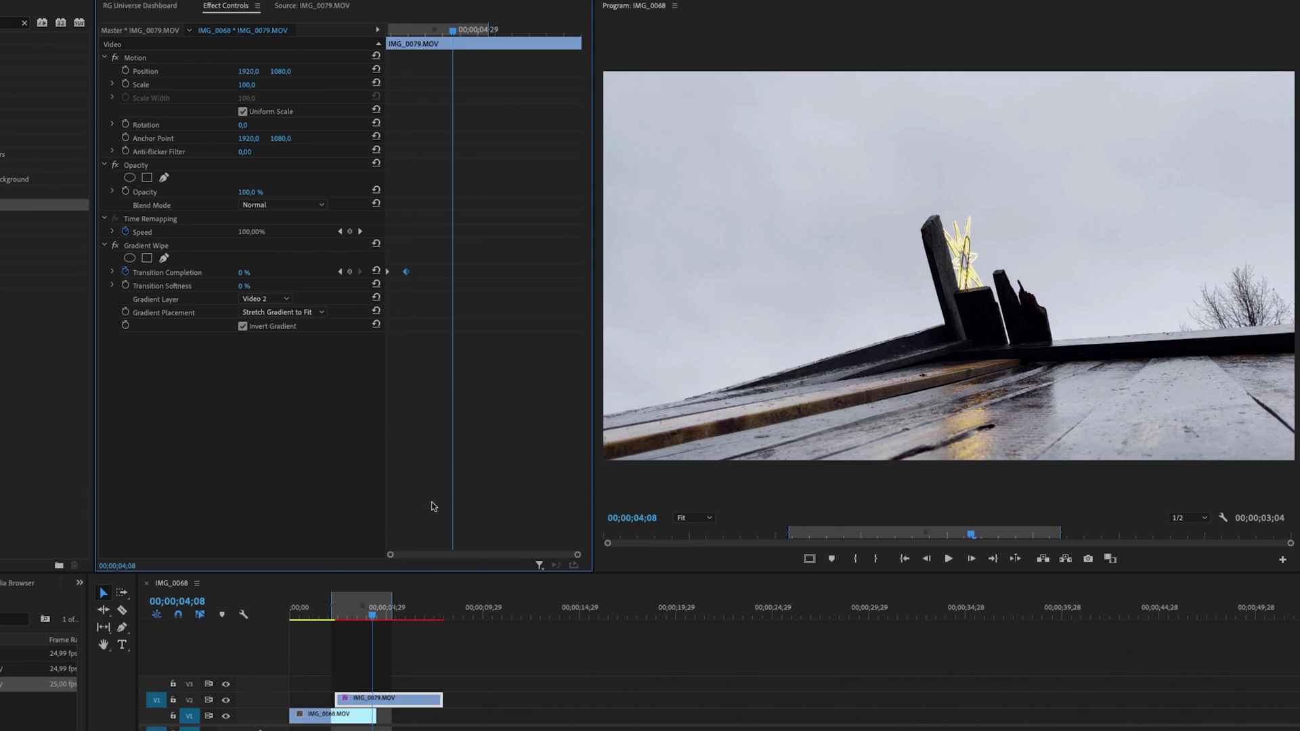
{"action": "left_click", "coordinate": [321, 617]}
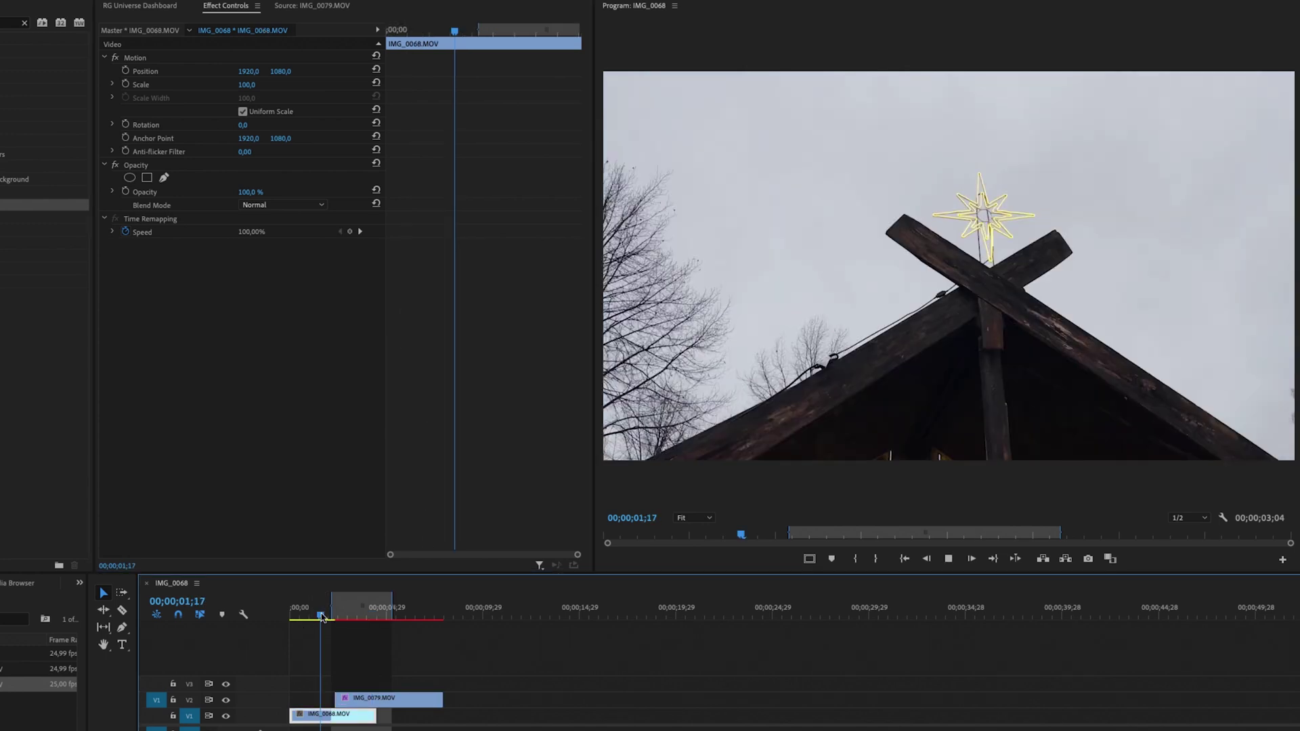
{"action": "key", "text": "space"}
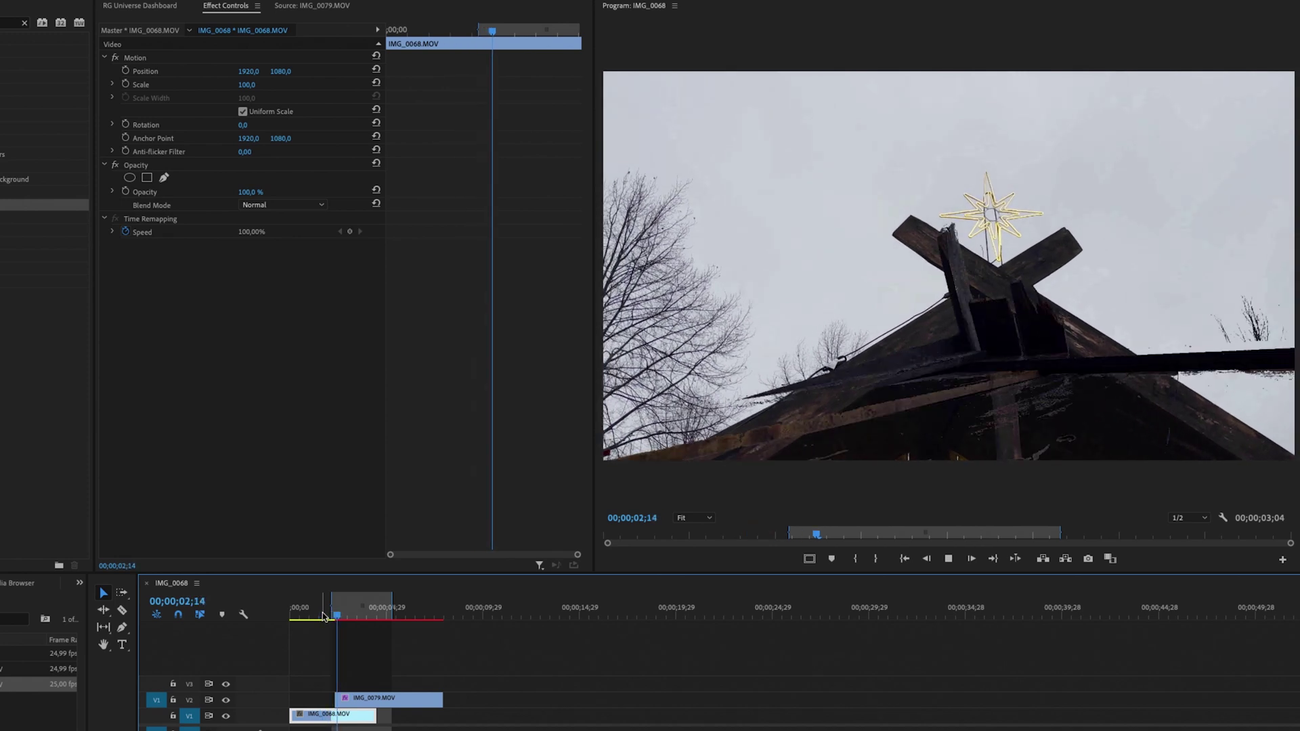